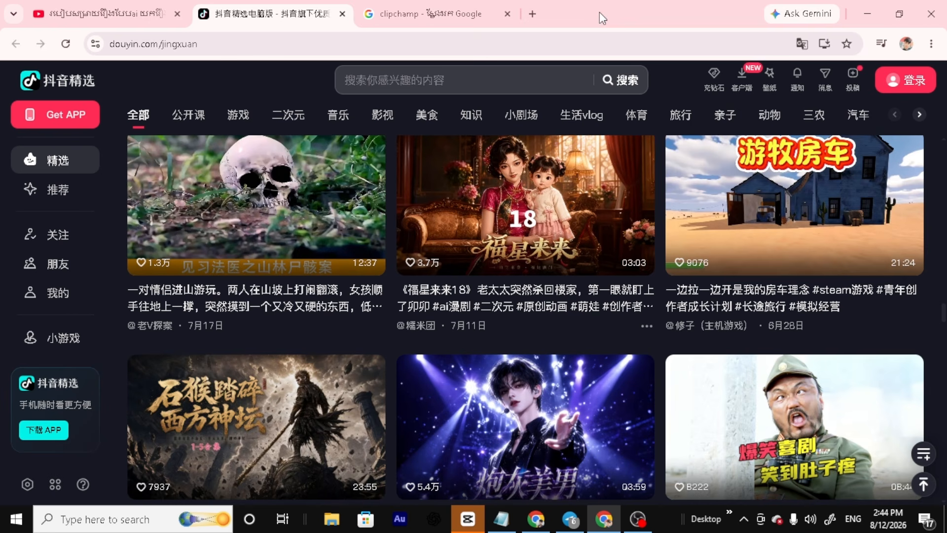
Open the Microsoft Clipchamp site from the Google results, enter its free web app and create a new video project
click(424, 12)
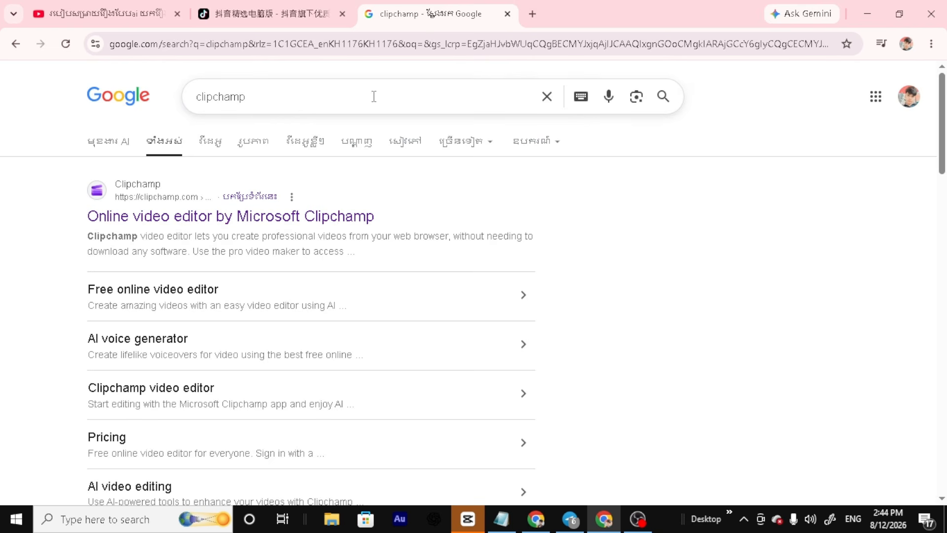
drag(242, 96, 188, 98)
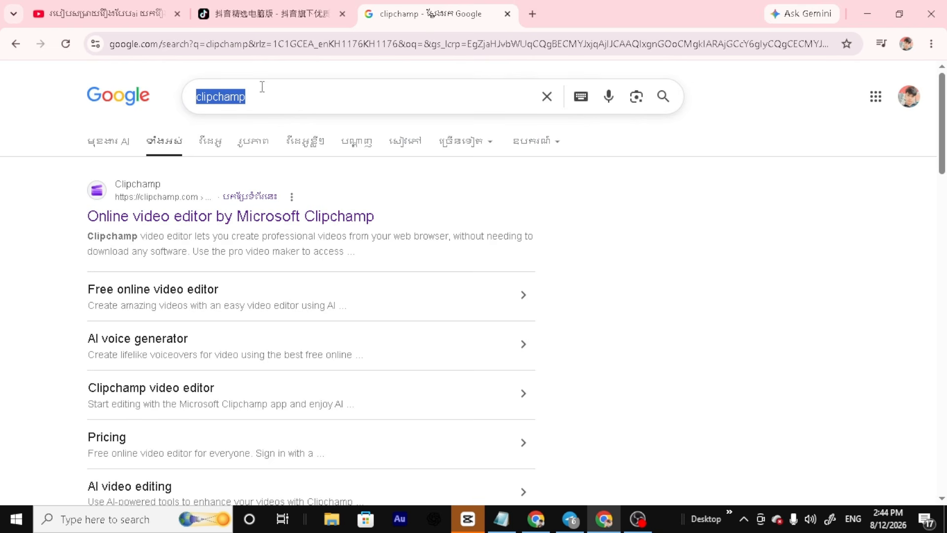
click(252, 96)
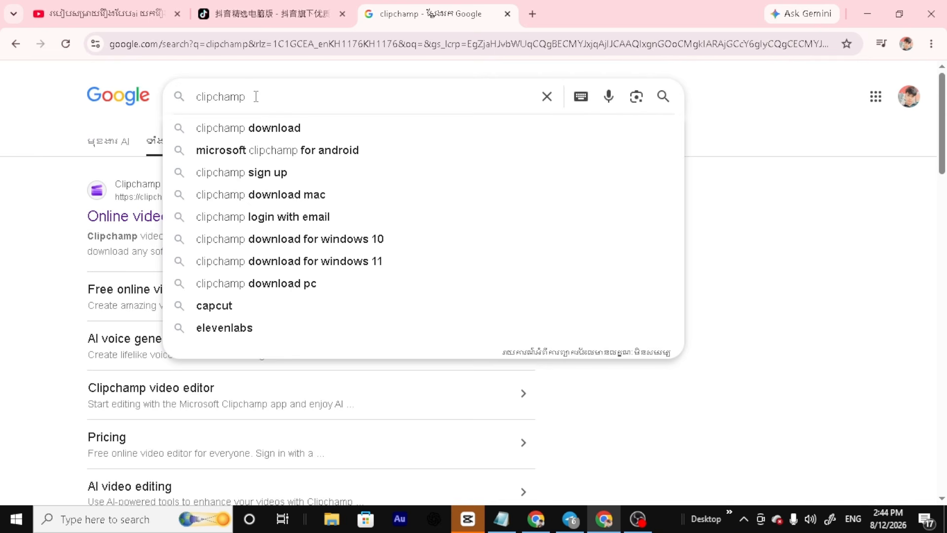
drag(250, 97, 187, 96)
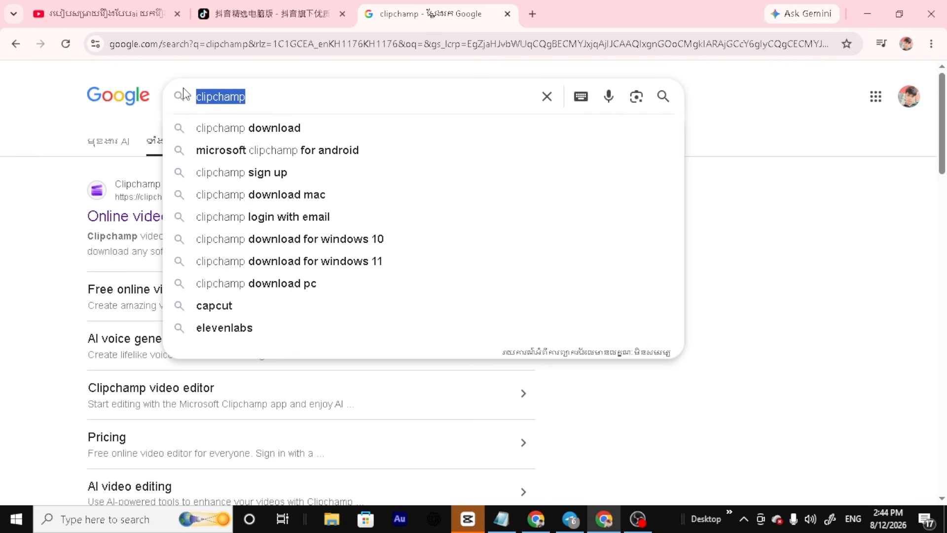
click(270, 98)
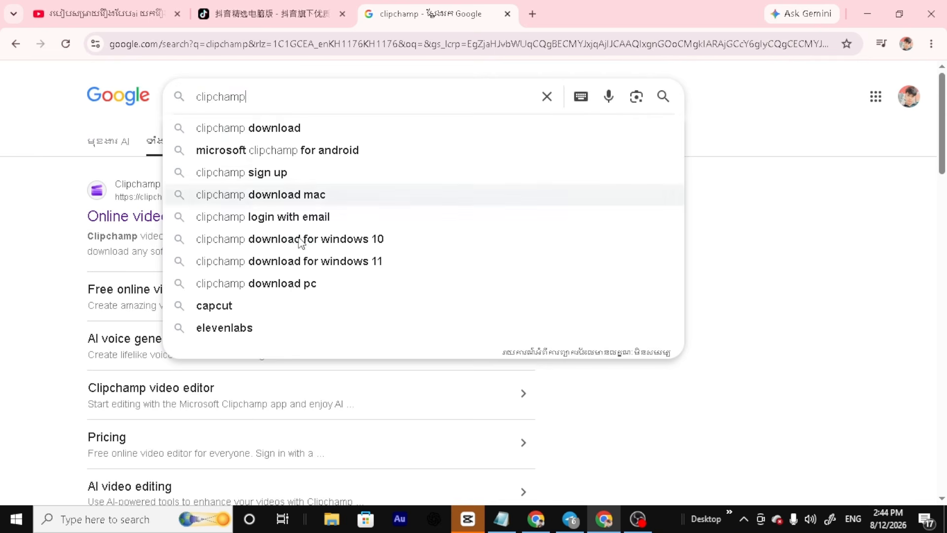
click(338, 374)
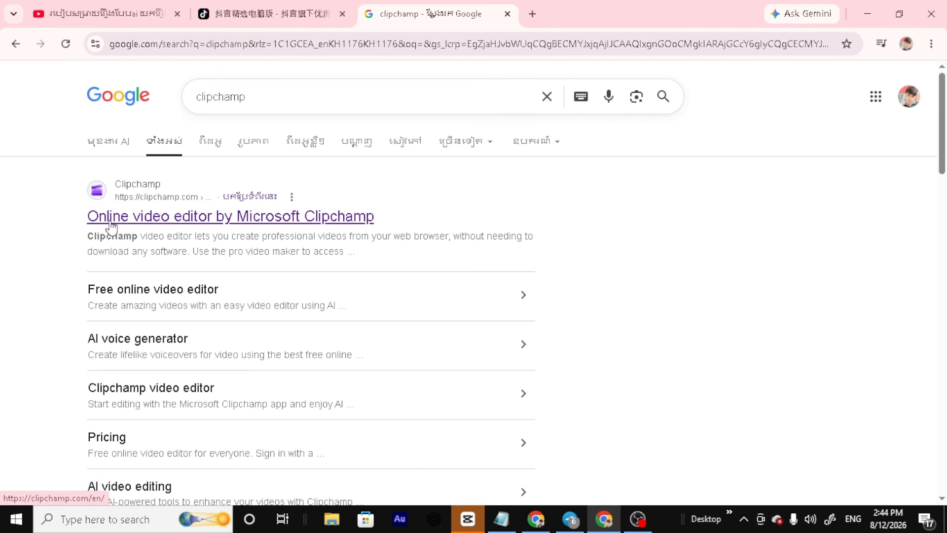
click(153, 221)
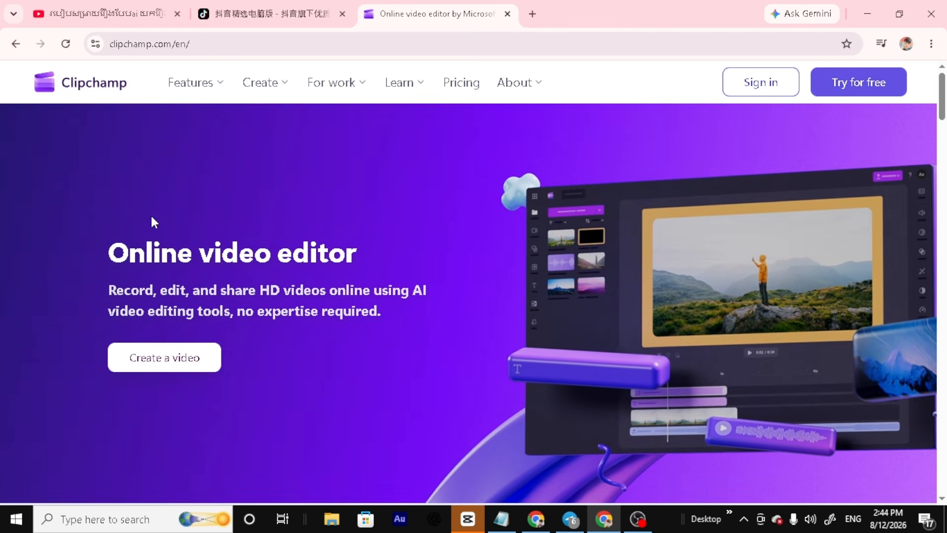
click(846, 84)
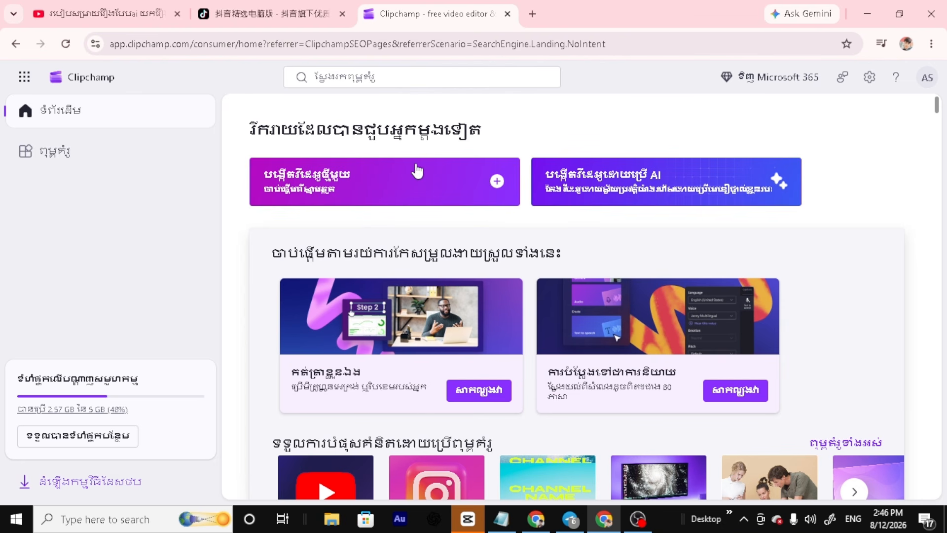
click(394, 187)
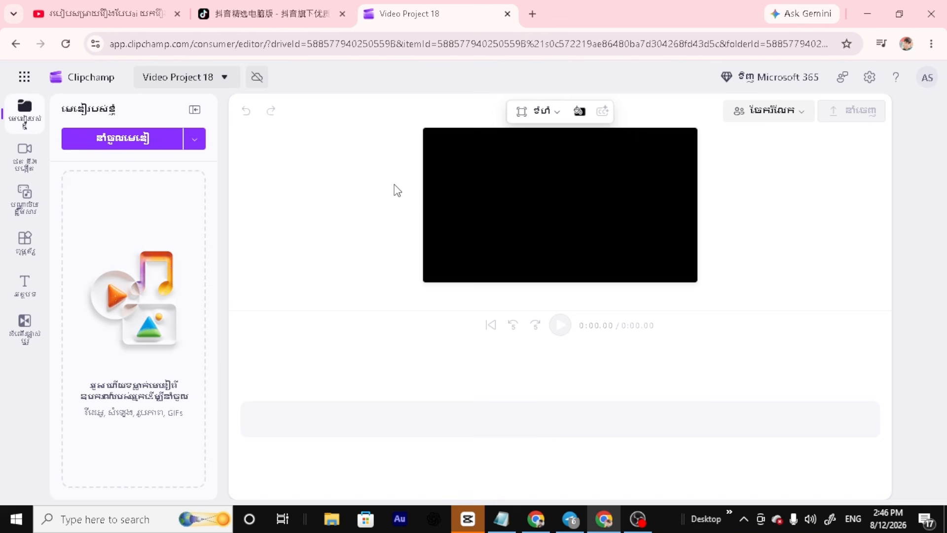
Import the IMG_2145 video from the Videos folder and add it to the timeline
click(139, 144)
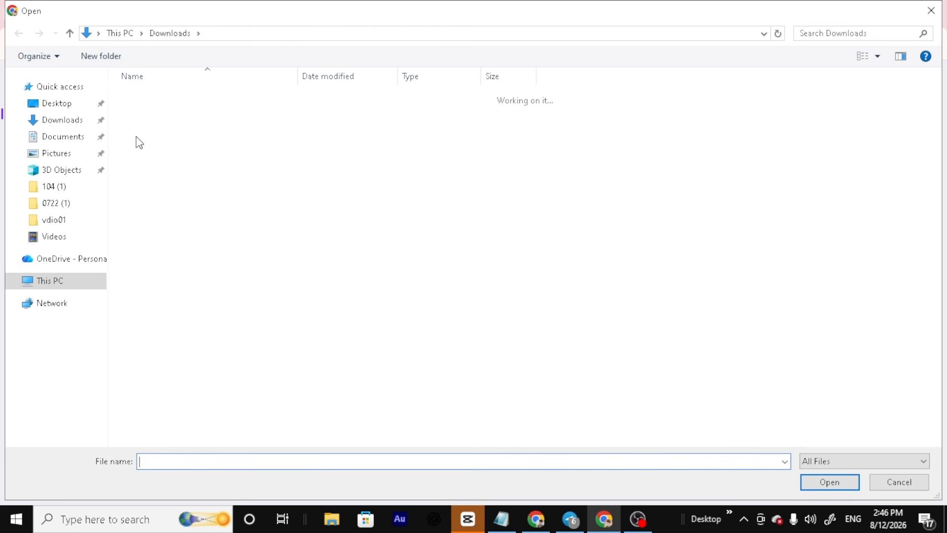
click(55, 239)
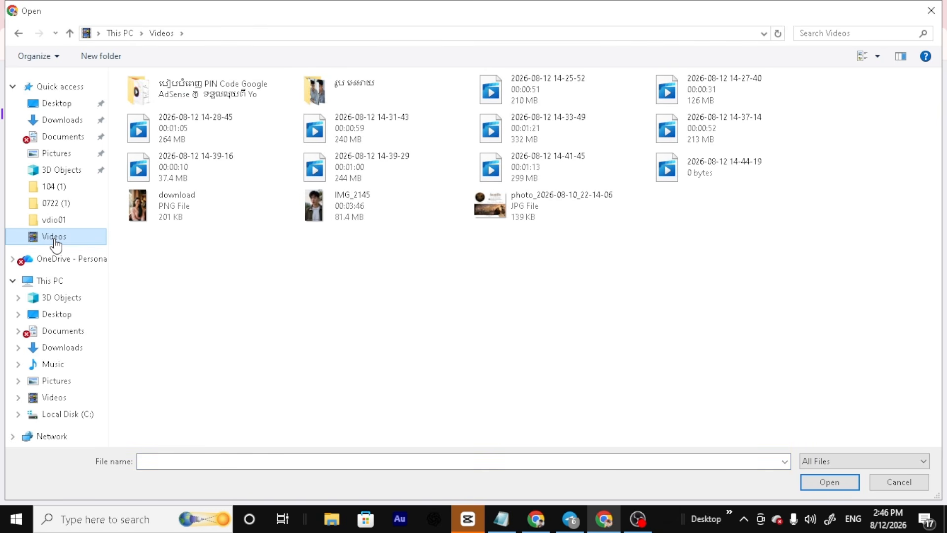
click(333, 202)
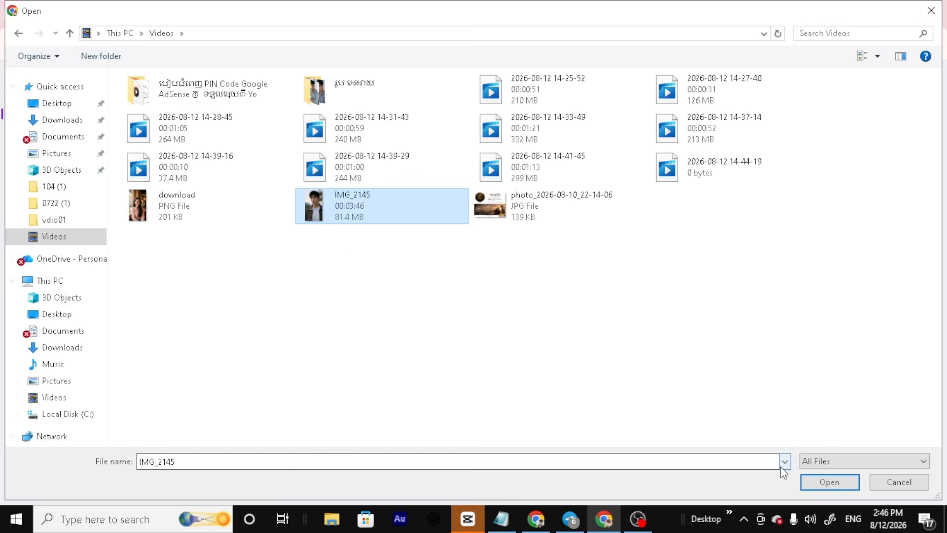
click(825, 482)
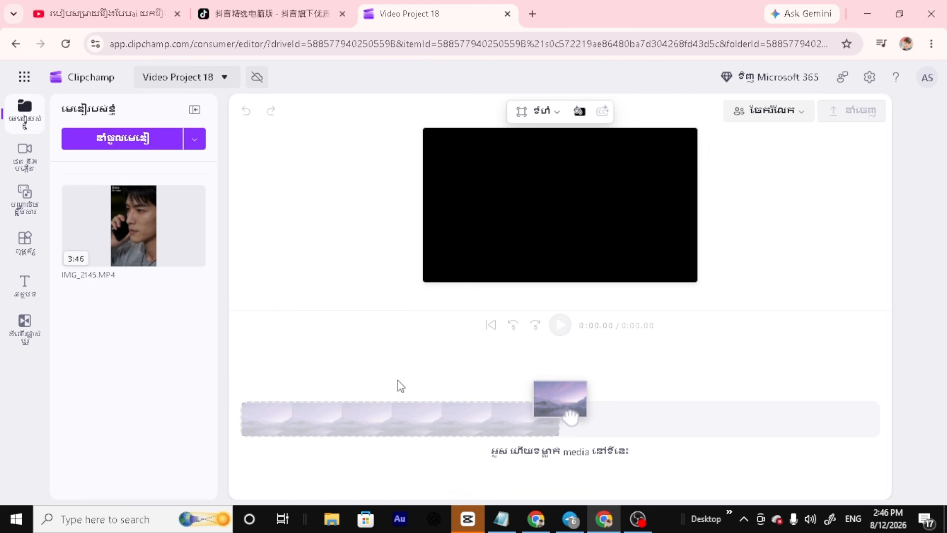
mouse_move(139, 228)
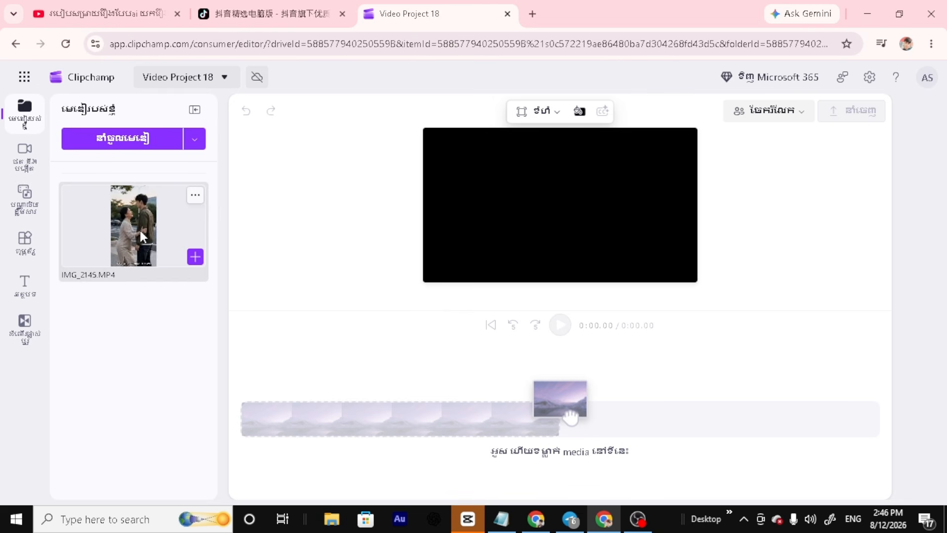
click(195, 257)
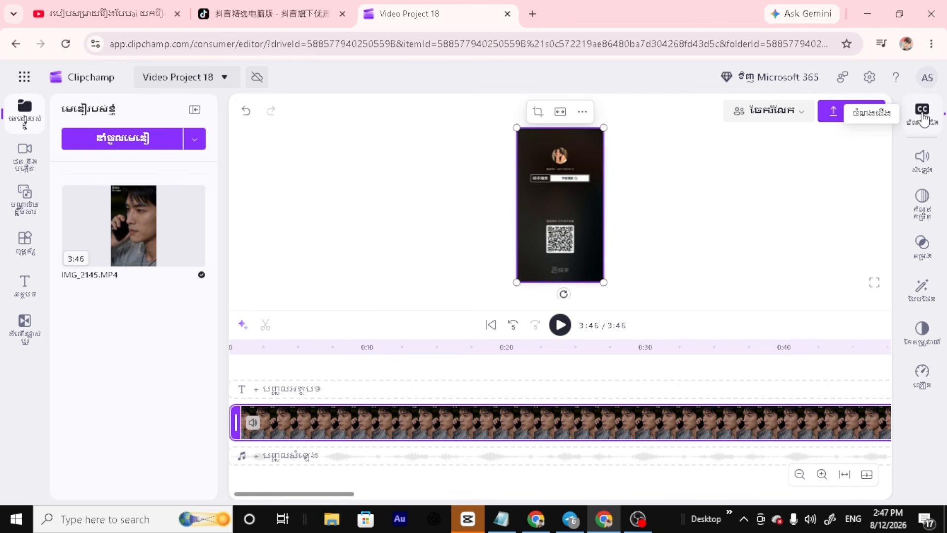
Generate AI captions for the video with the transcription language set to Chinese (Taiwanese Mandarin, Traditional)
click(922, 115)
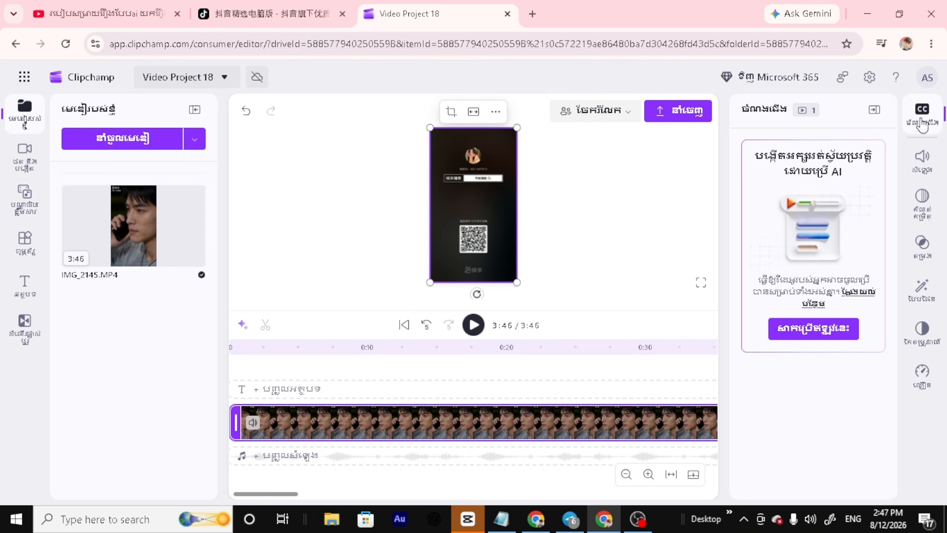
click(817, 334)
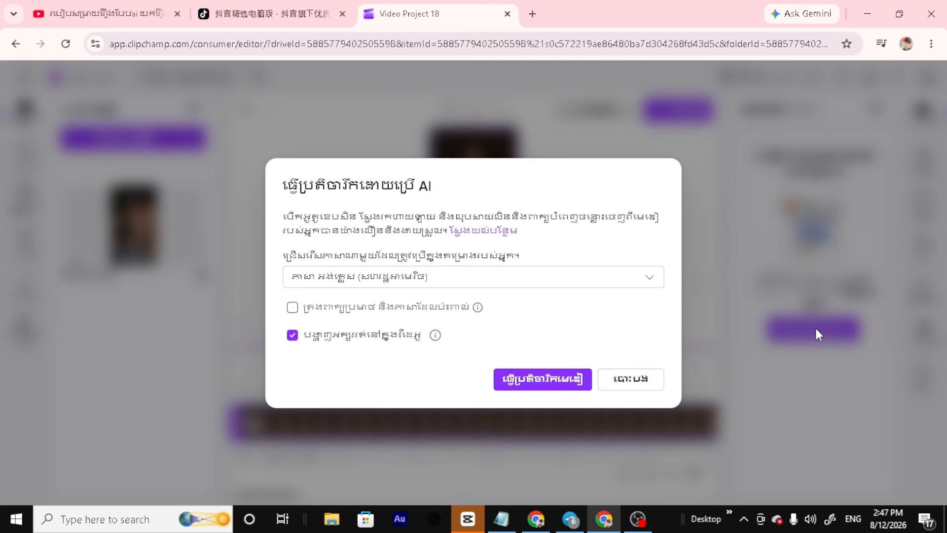
click(649, 284)
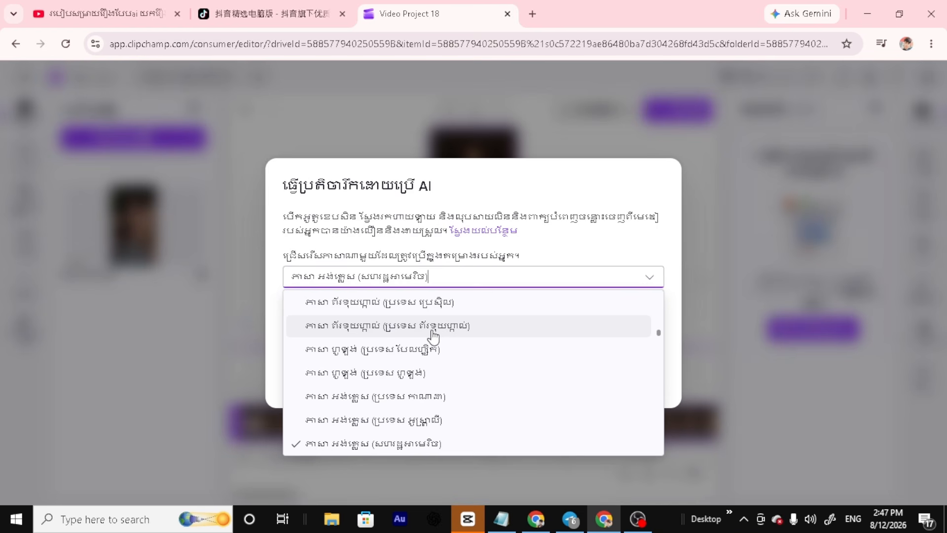
scroll(375, 358, up, 5)
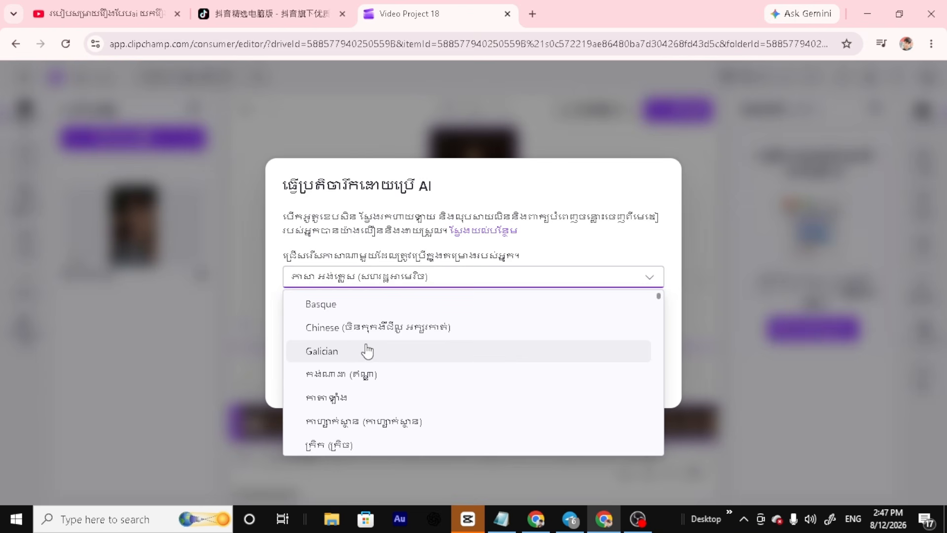
mouse_move(659, 302)
mouse_down()
mouse_move(658, 373)
mouse_move(660, 320)
mouse_up()
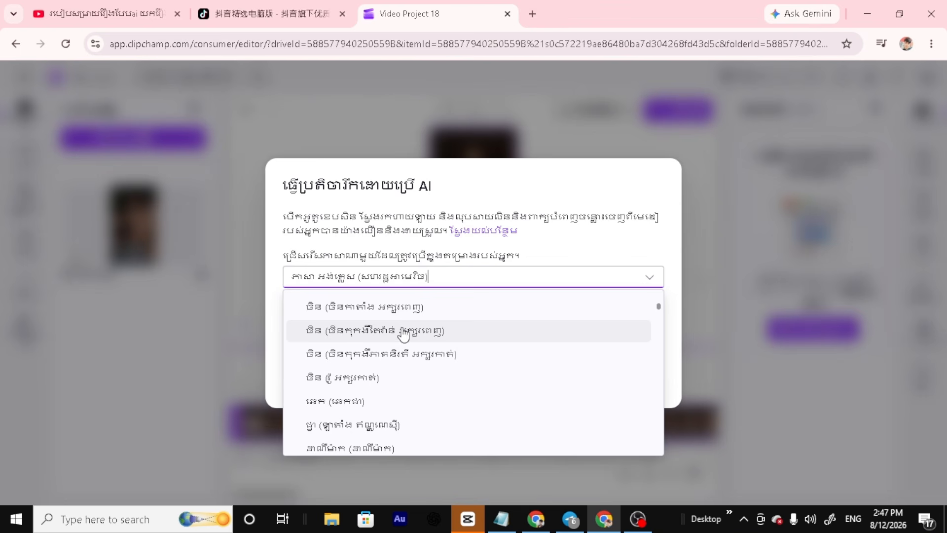
click(369, 337)
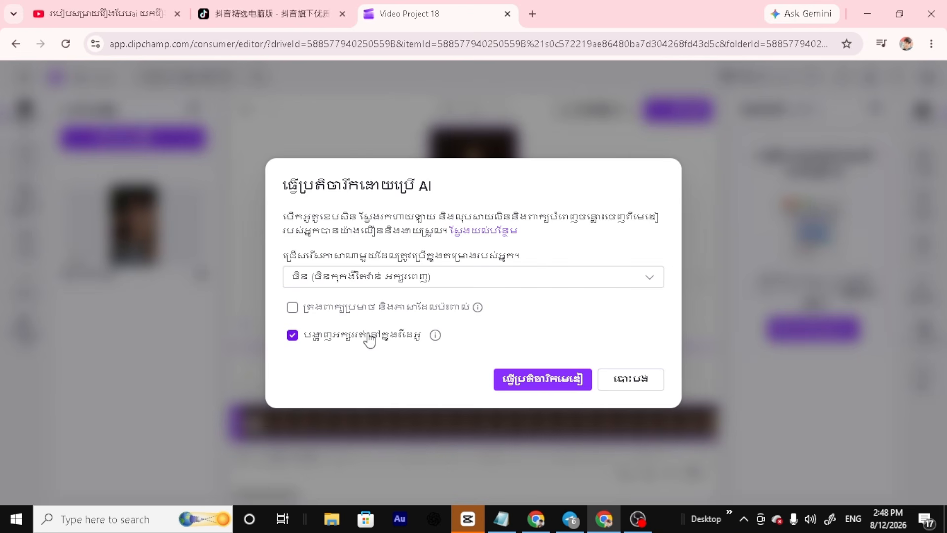
click(544, 382)
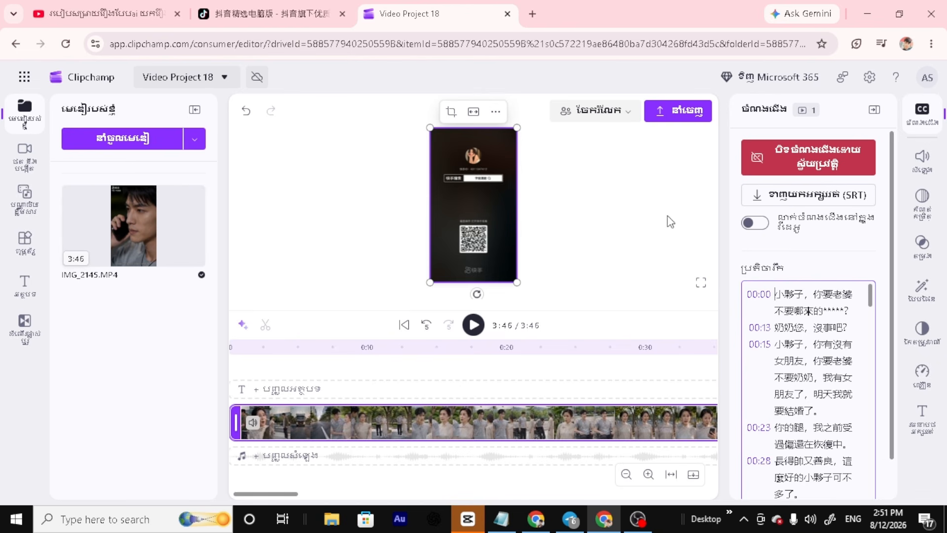
Open Google Gemini in a new browser tab through a "google gemini" search
click(533, 14)
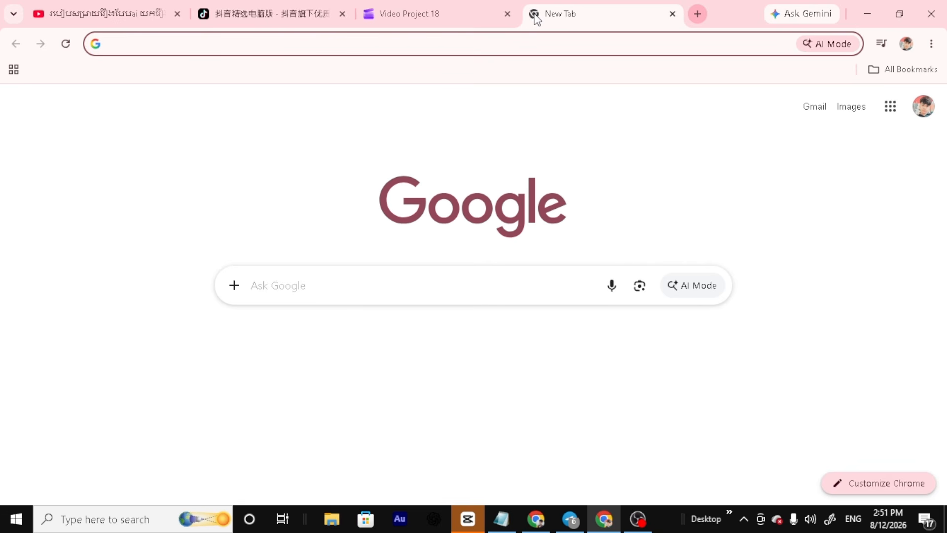
click(310, 41)
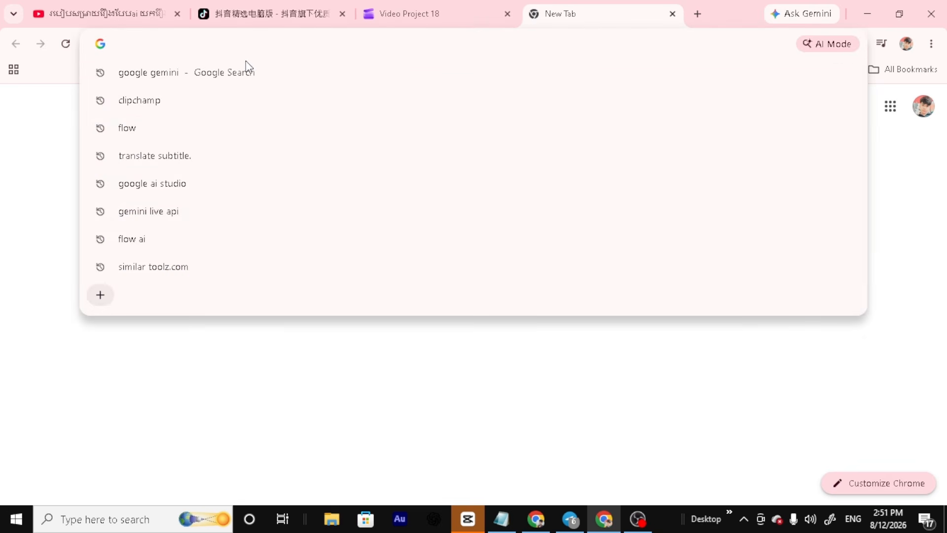
click(141, 80)
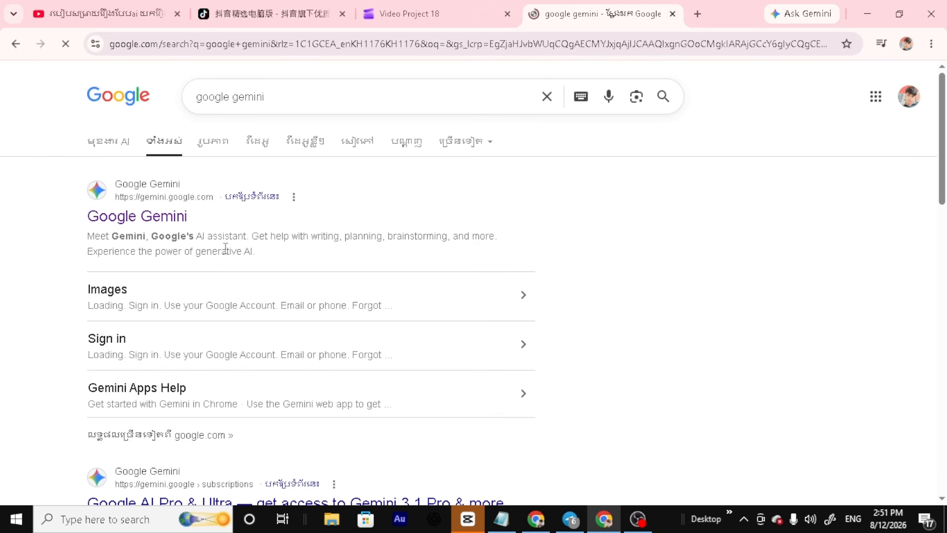
click(168, 221)
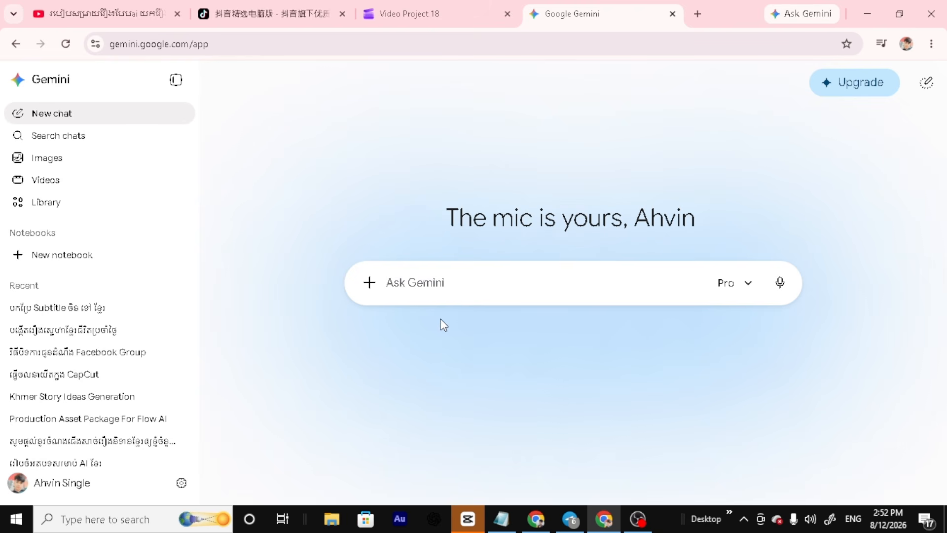
Copy the whole Khmer subtitle-translation prompt from the TXT file in Notepad and paste it into Gemini's message box in Chrome
click(501, 519)
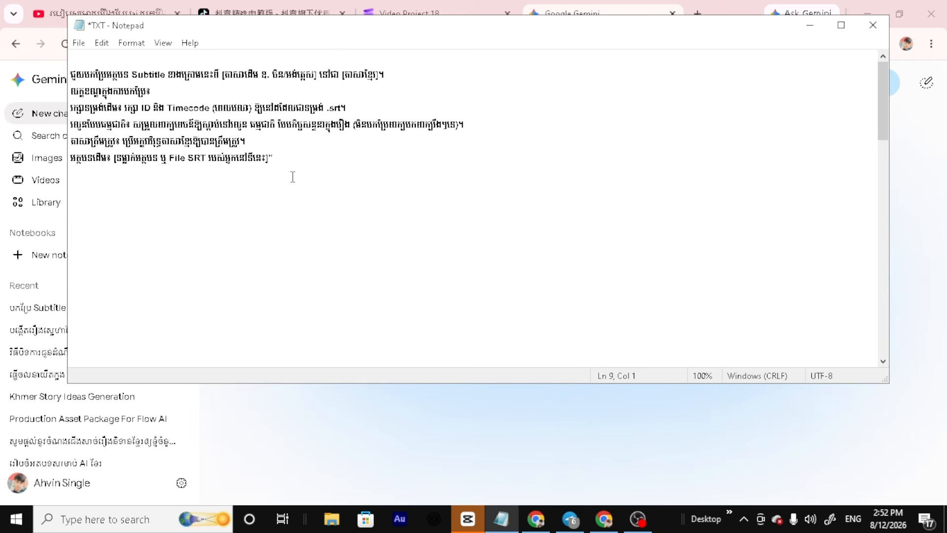
drag(296, 161, 53, 38)
right_click(79, 90)
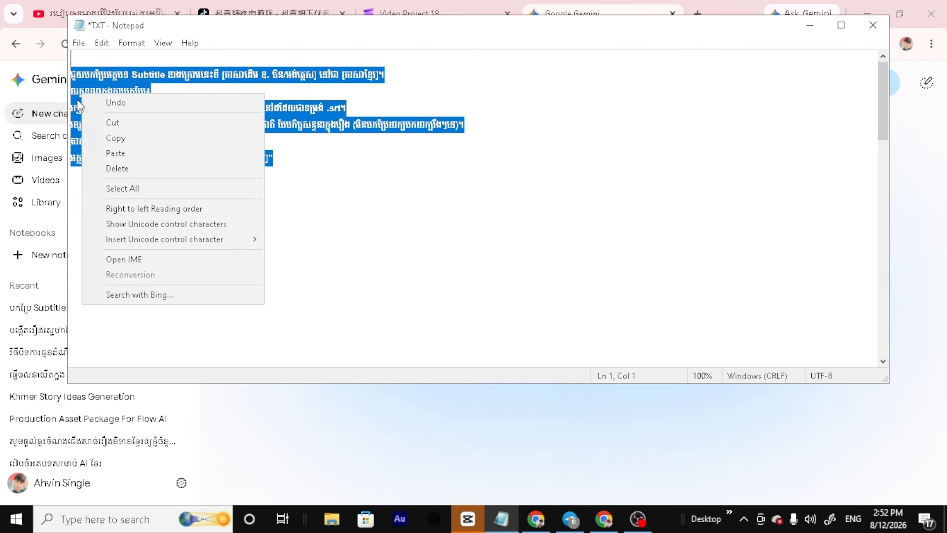
click(116, 137)
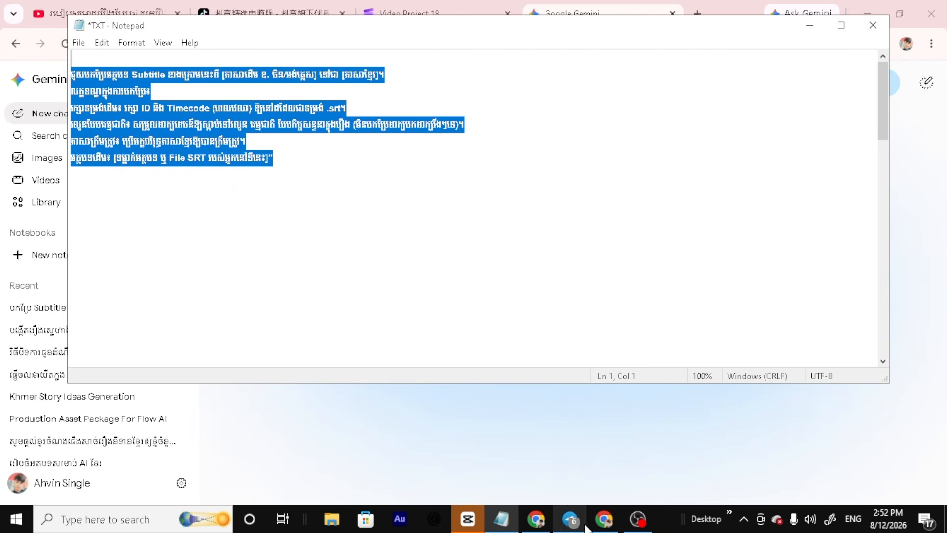
click(604, 519)
right_click(433, 282)
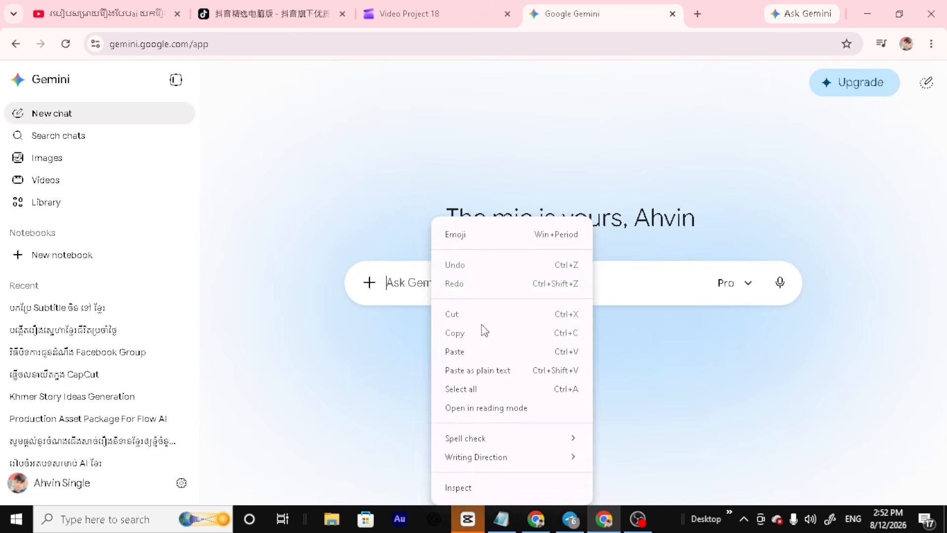
click(463, 351)
Replace the prompt's bracketed source-text placeholder with the timecoded Chinese transcript copied from Clipchamp, and send the prompt to Gemini
click(461, 15)
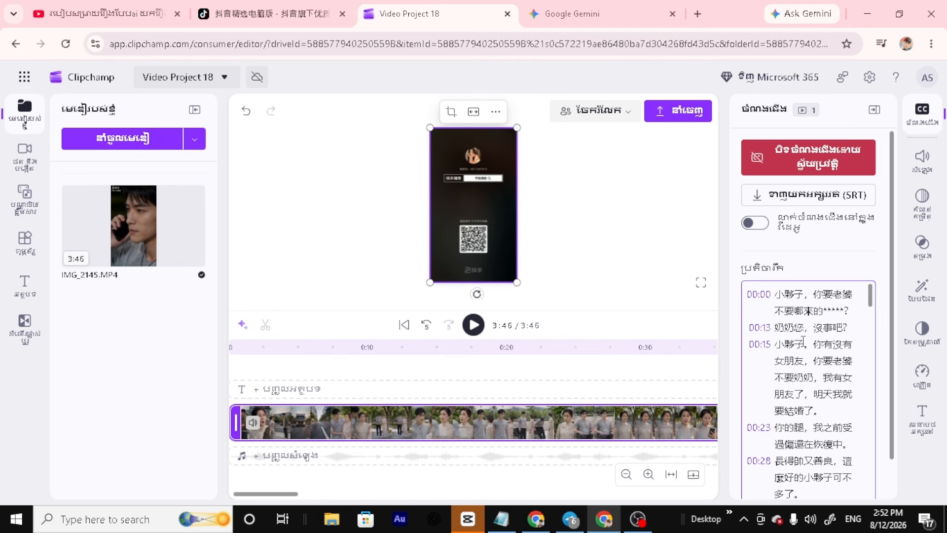
key(ctrl+Tab)
drag(616, 316, 417, 317)
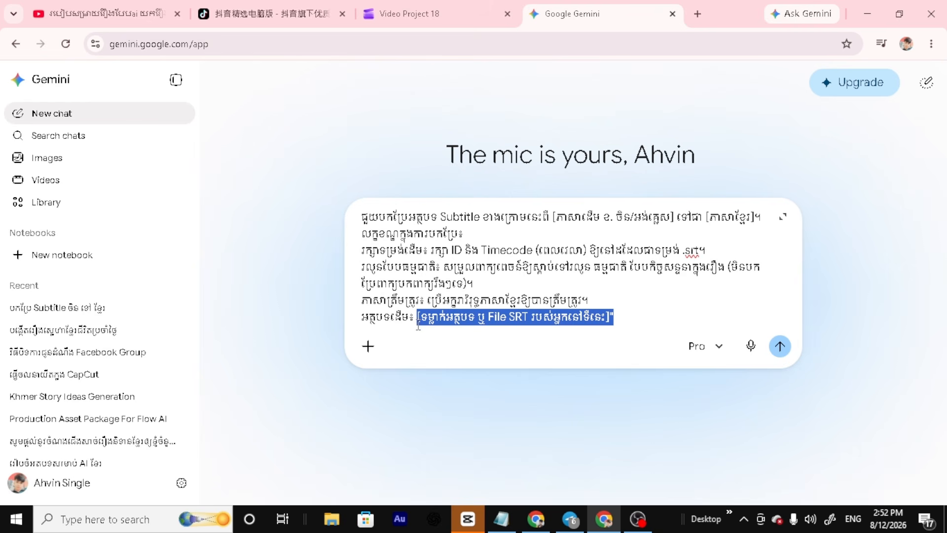
key(ctrl+v)
scroll(473, 301, up, 2)
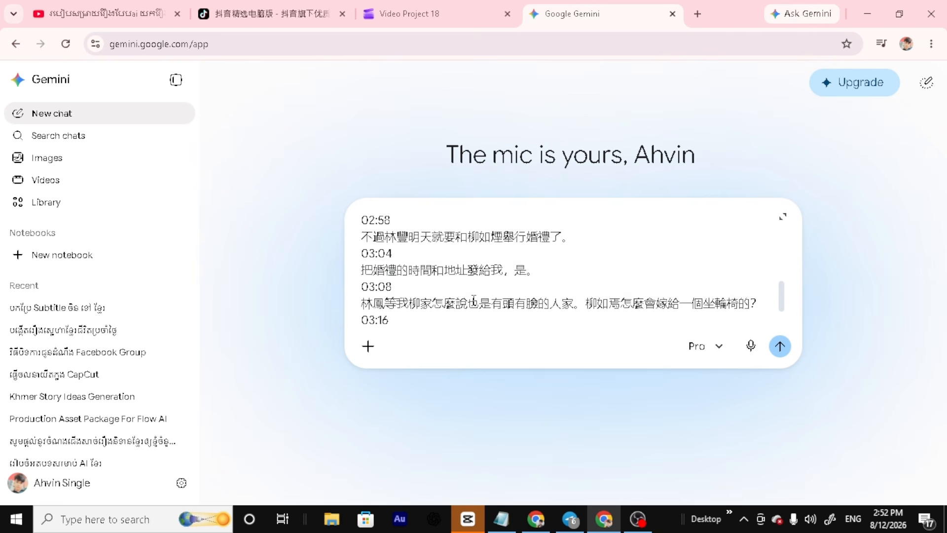
scroll(556, 314, down, 2)
click(780, 348)
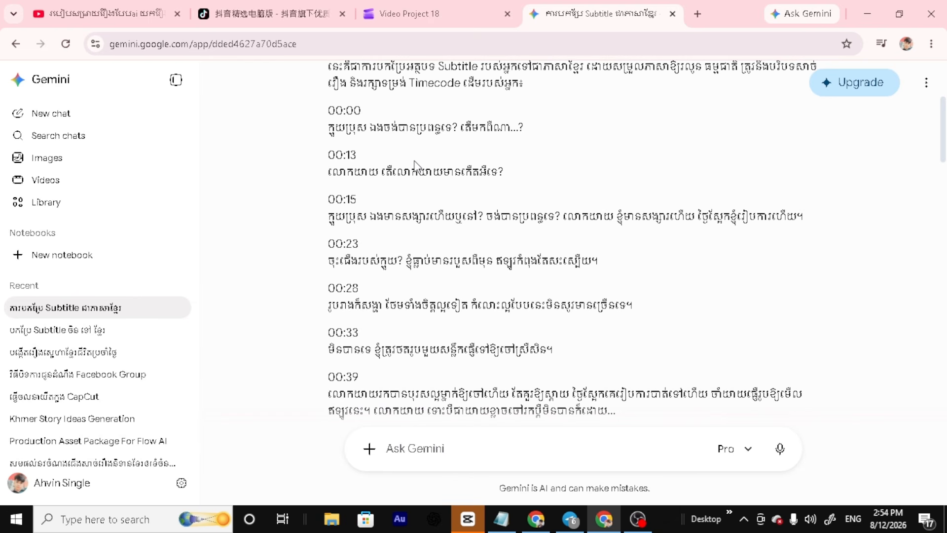
scroll(419, 153, up, 3)
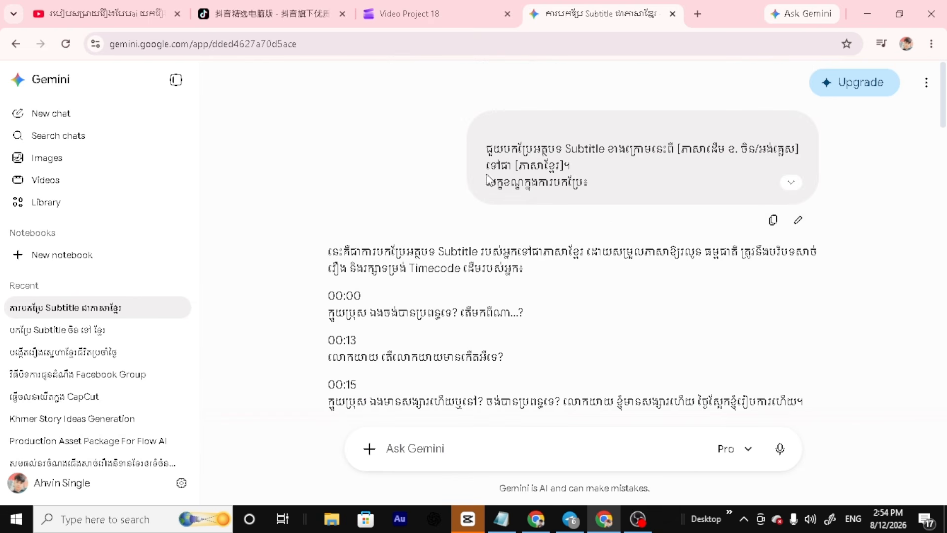
Mute the video clip in the Clipchamp project and add a text-to-speech clip at the start of the timeline
click(423, 9)
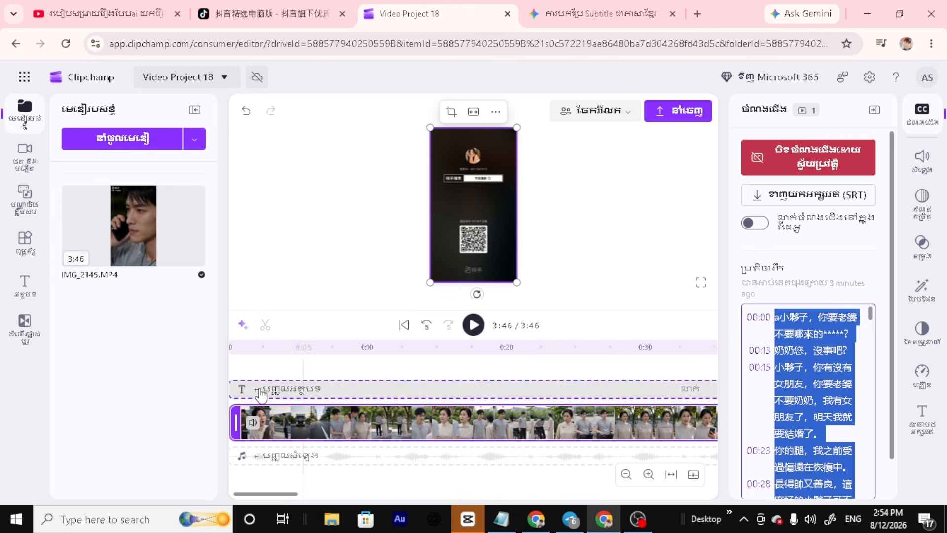
click(253, 422)
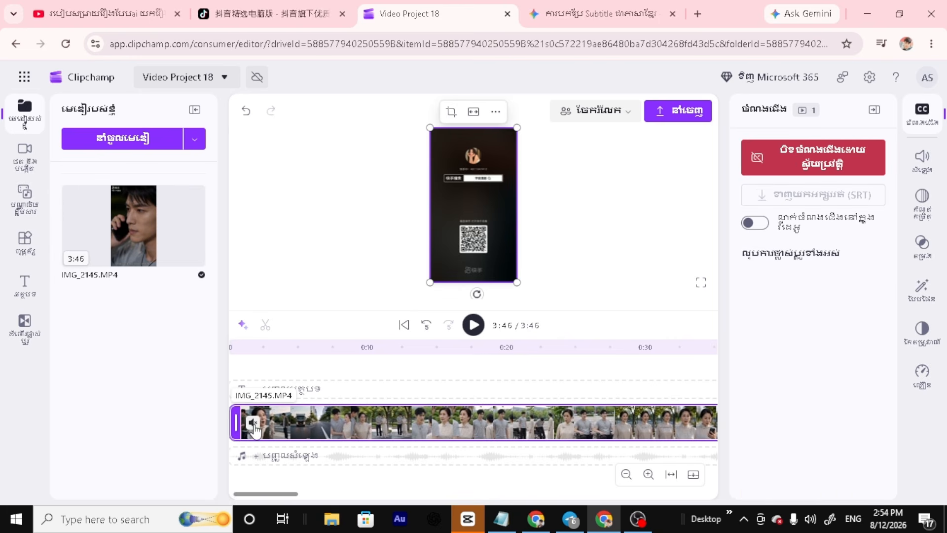
click(23, 157)
scroll(160, 258, down, 1)
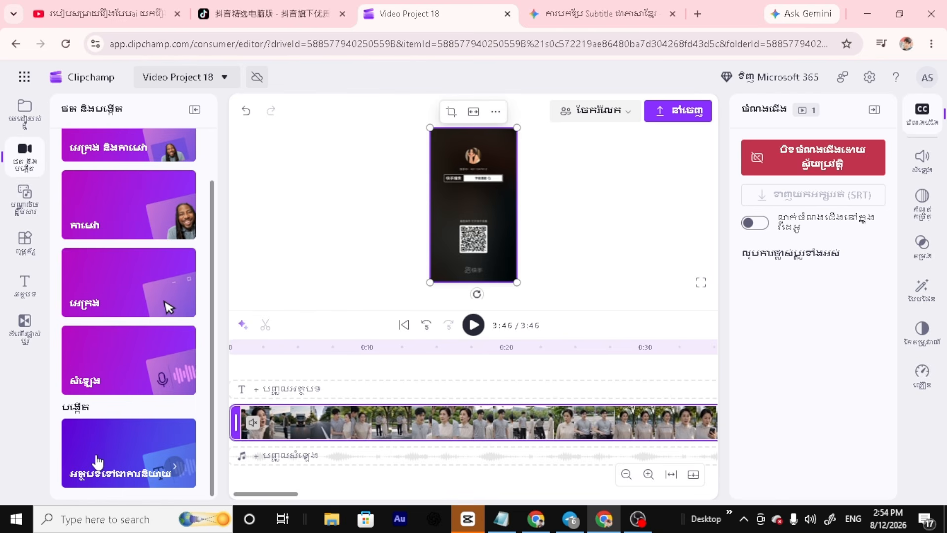
click(97, 461)
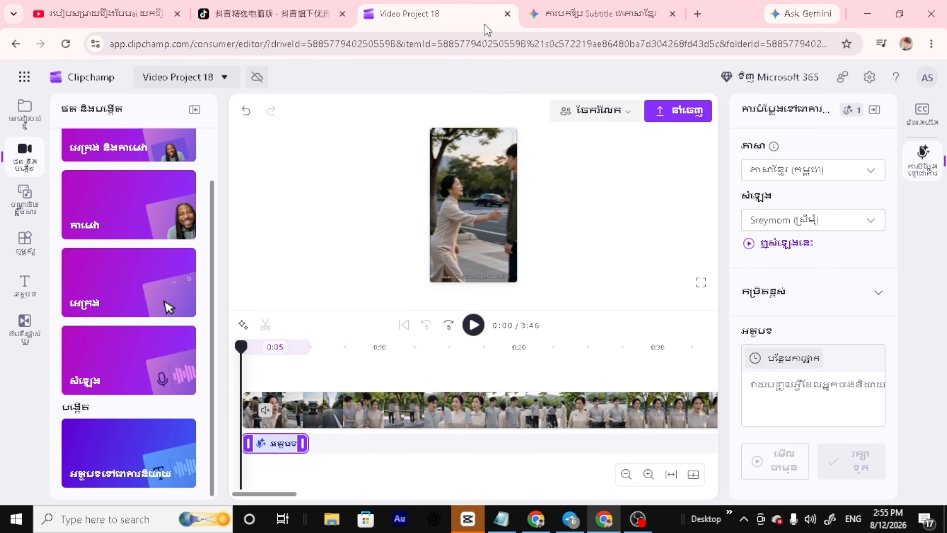
Copy the first Khmer sentence of the 00:00 subtitle from Gemini and paste it as the text of Clipchamp's text-to-speech clip
click(602, 10)
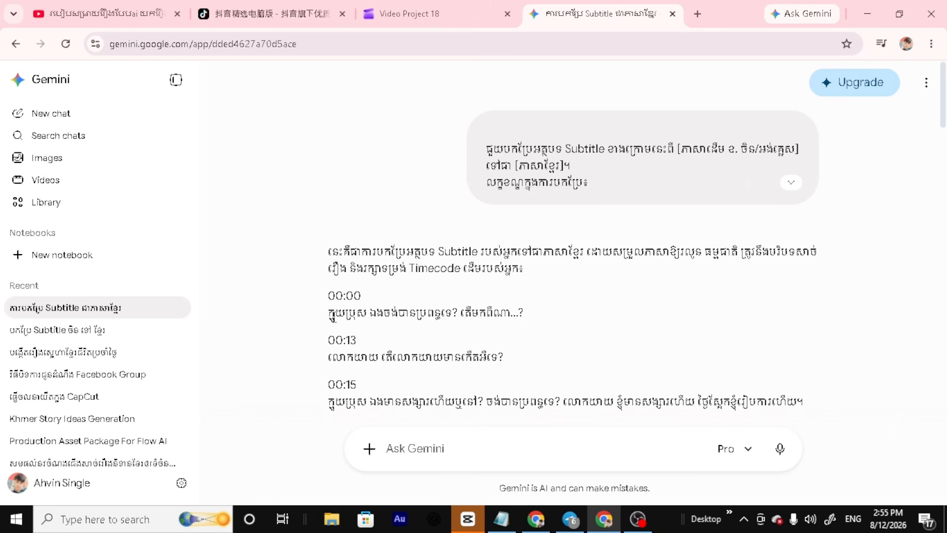
drag(325, 314, 461, 315)
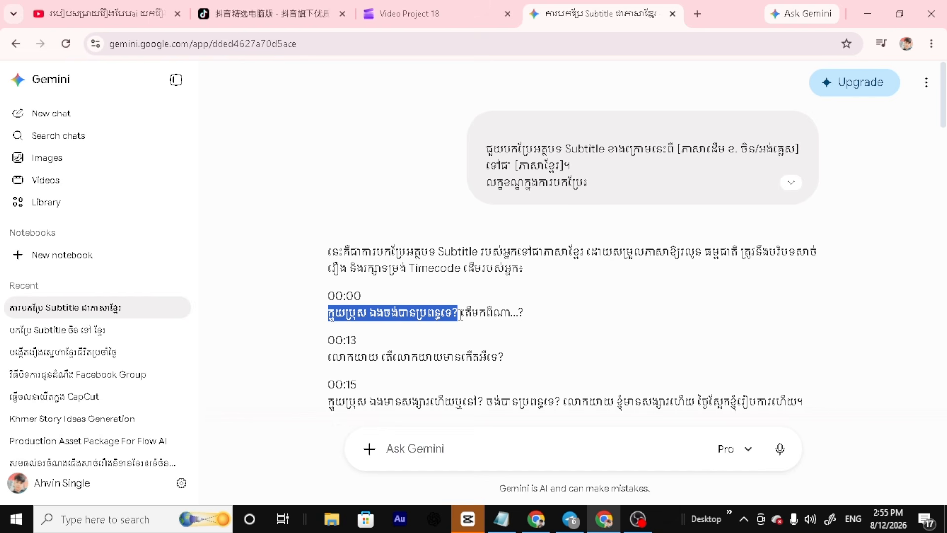
right_click(441, 312)
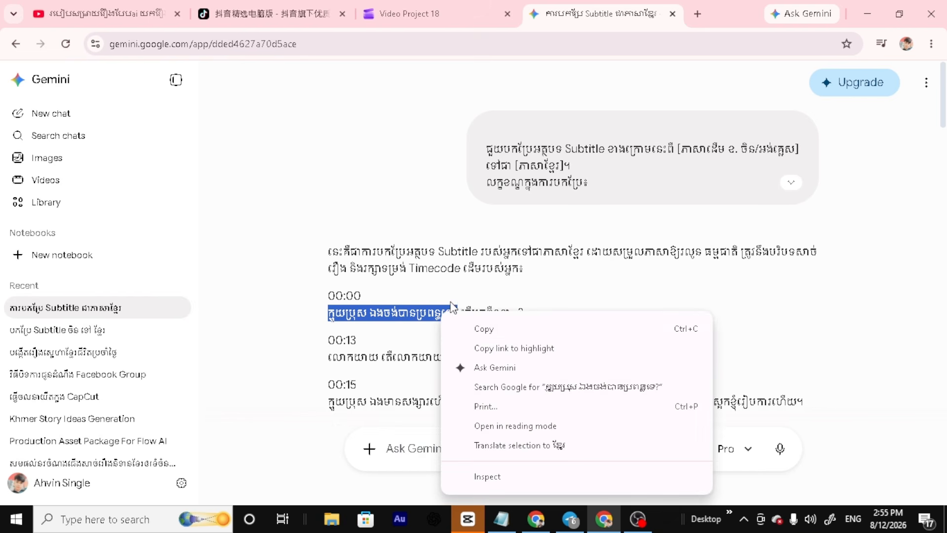
click(468, 330)
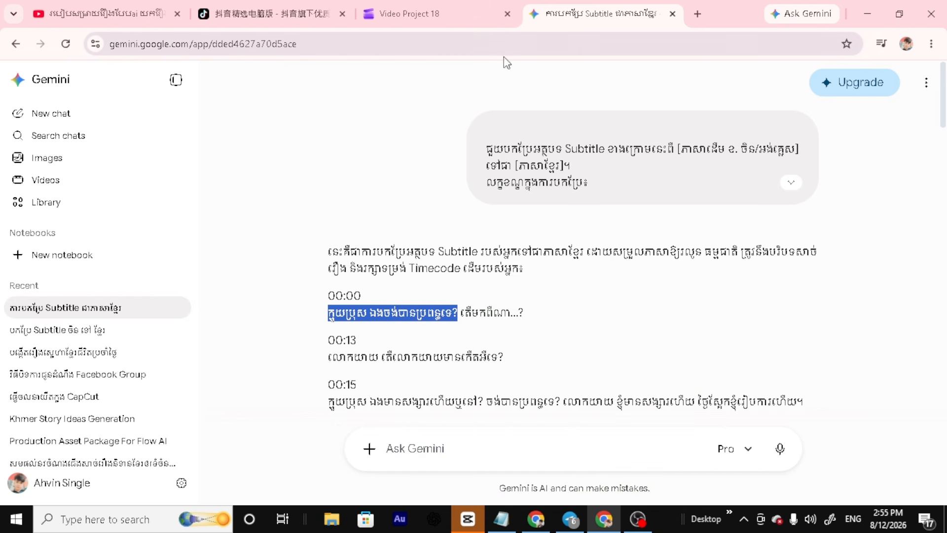
click(455, 19)
right_click(769, 401)
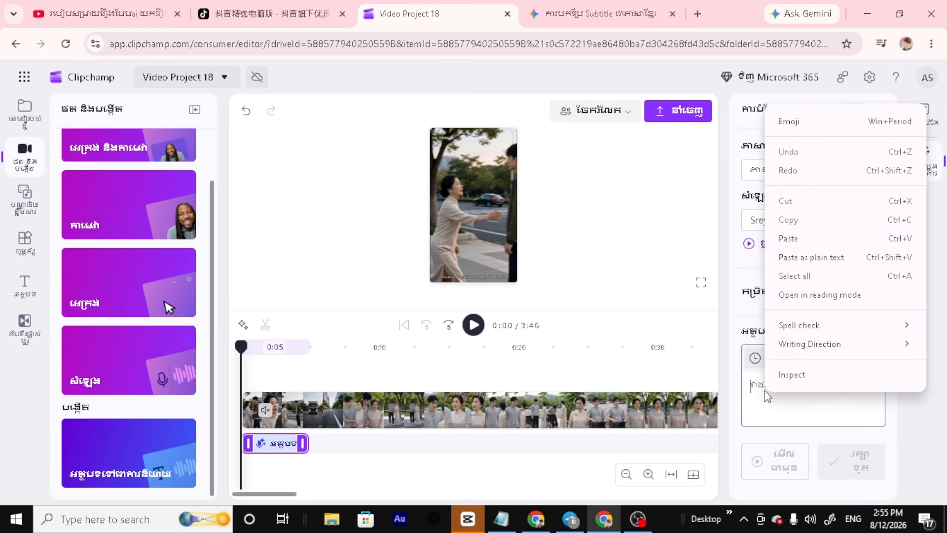
click(817, 239)
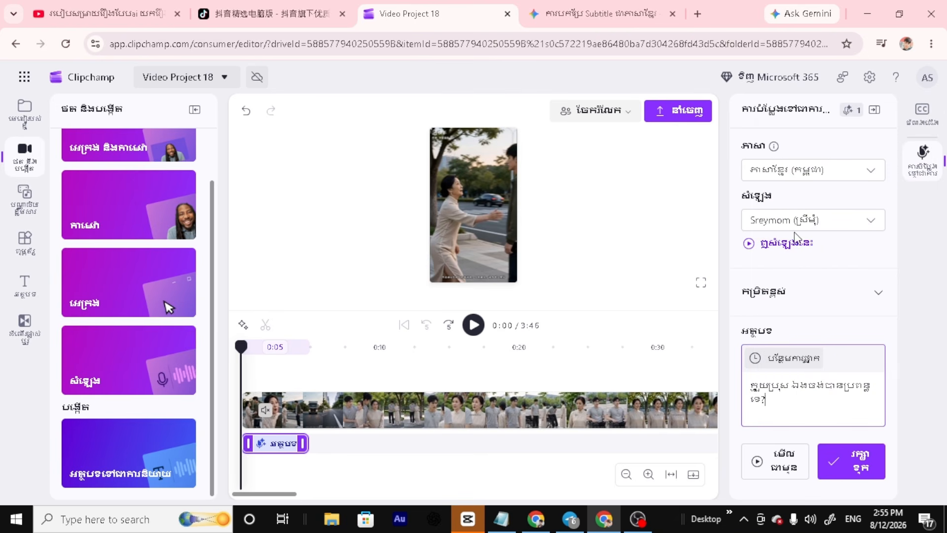
Save the first voiceover with the Khmer voice Sreymom and play the timeline through to the end of that clip
click(858, 220)
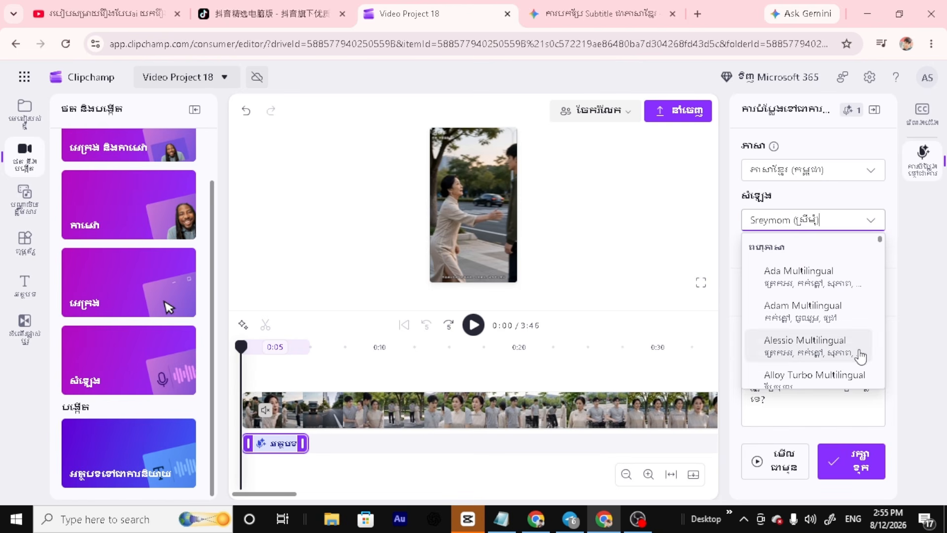
drag(880, 247, 877, 395)
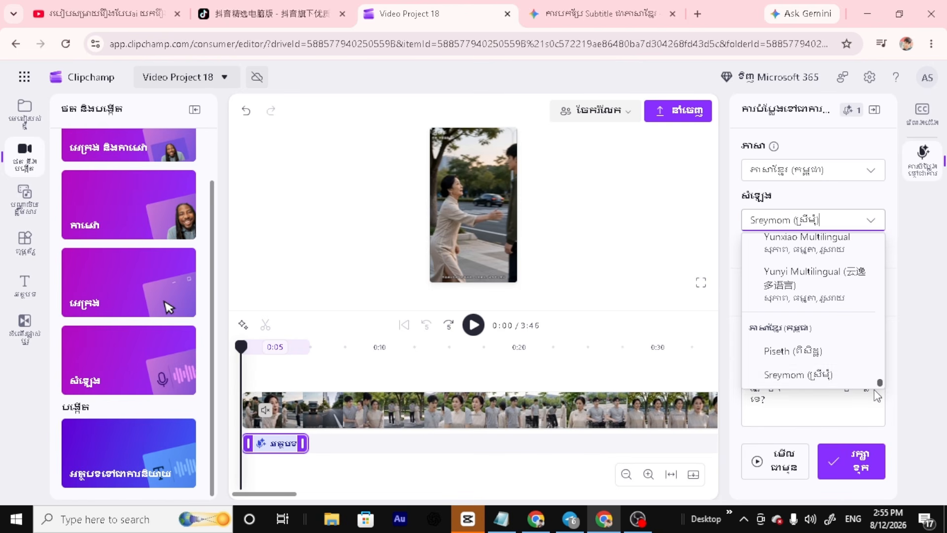
click(789, 374)
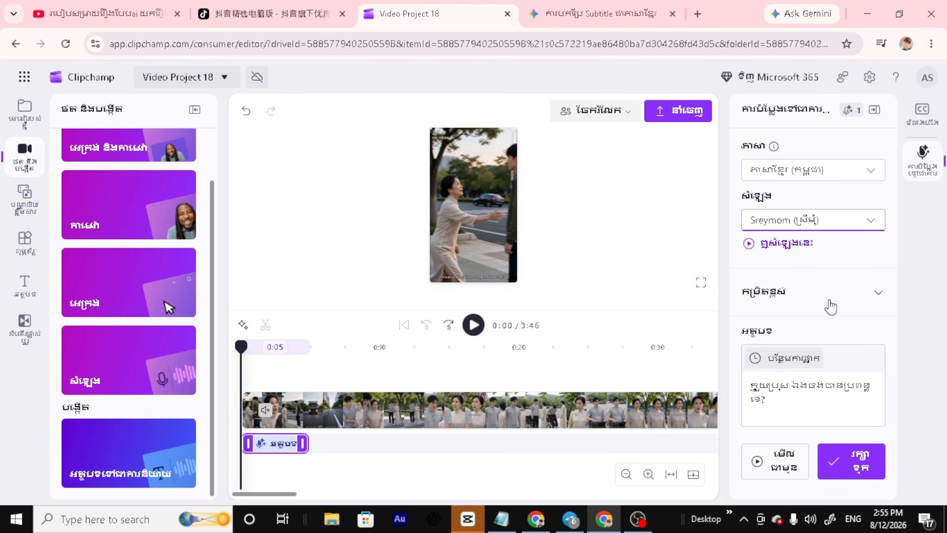
click(847, 456)
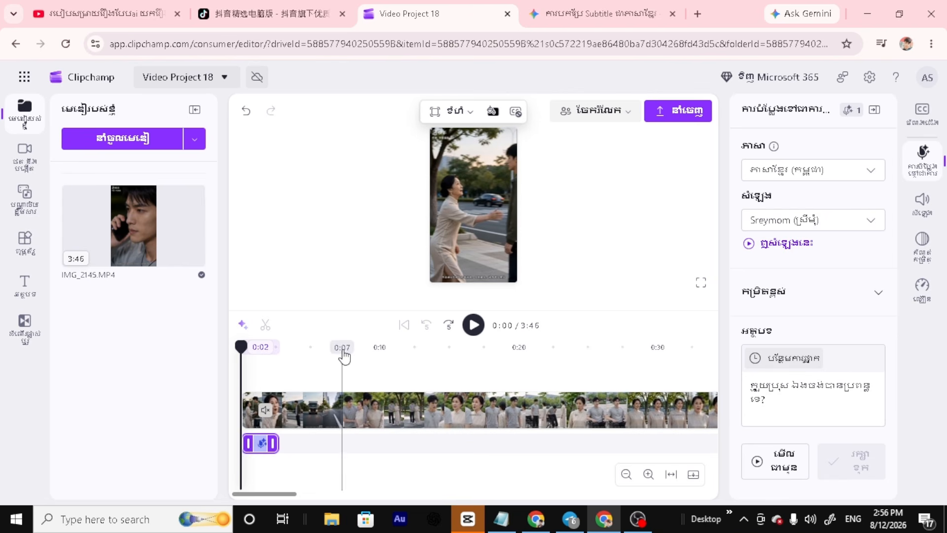
click(473, 325)
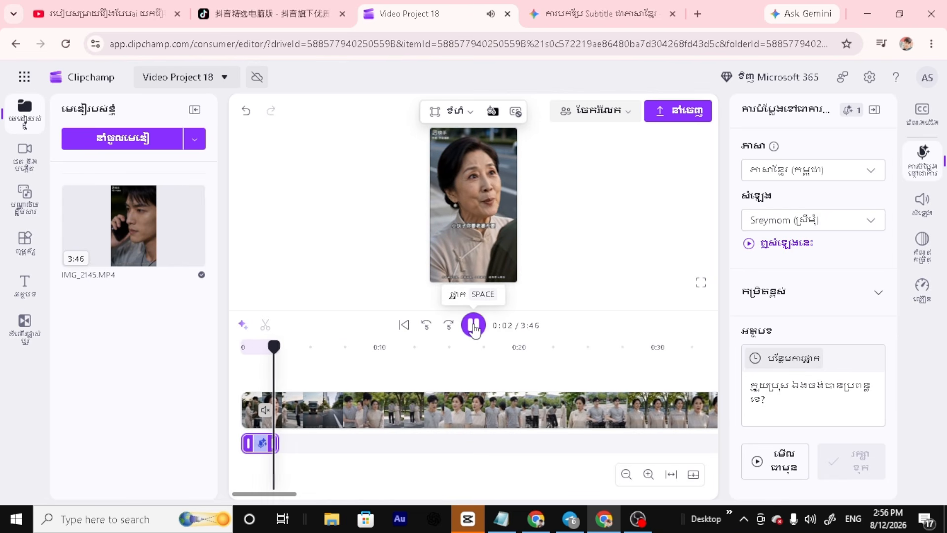
click(474, 325)
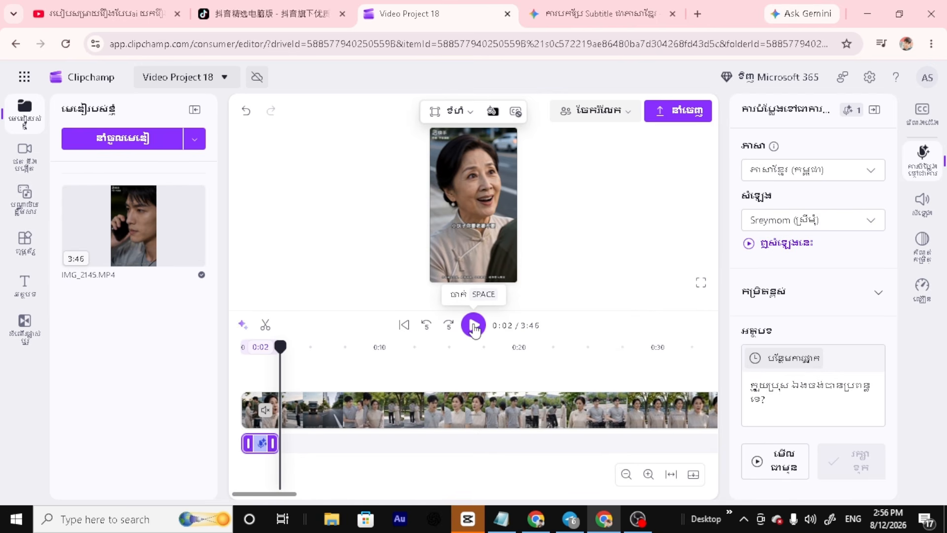
Switch to Gemini and copy the second Khmer sentence of the 00:00 subtitle
click(590, 13)
click(469, 313)
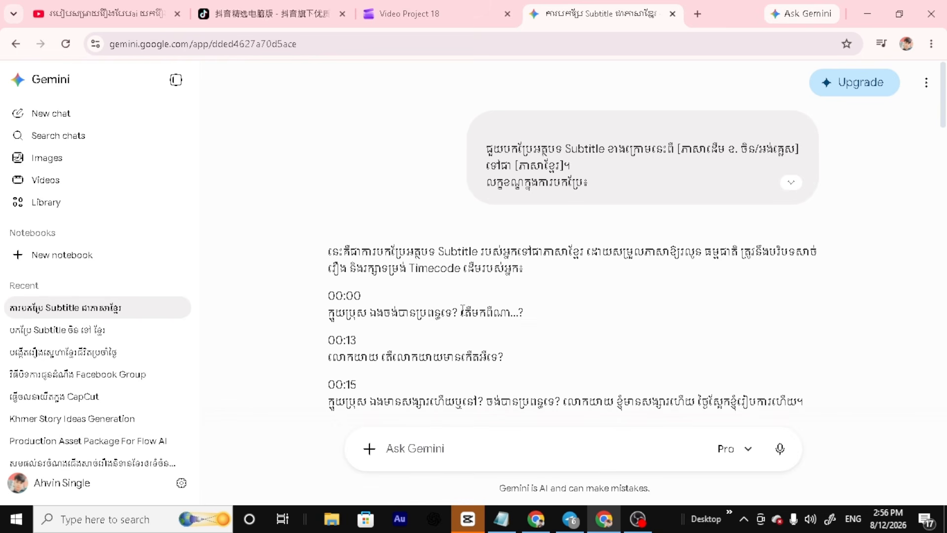
drag(462, 312, 548, 313)
right_click(505, 317)
click(538, 332)
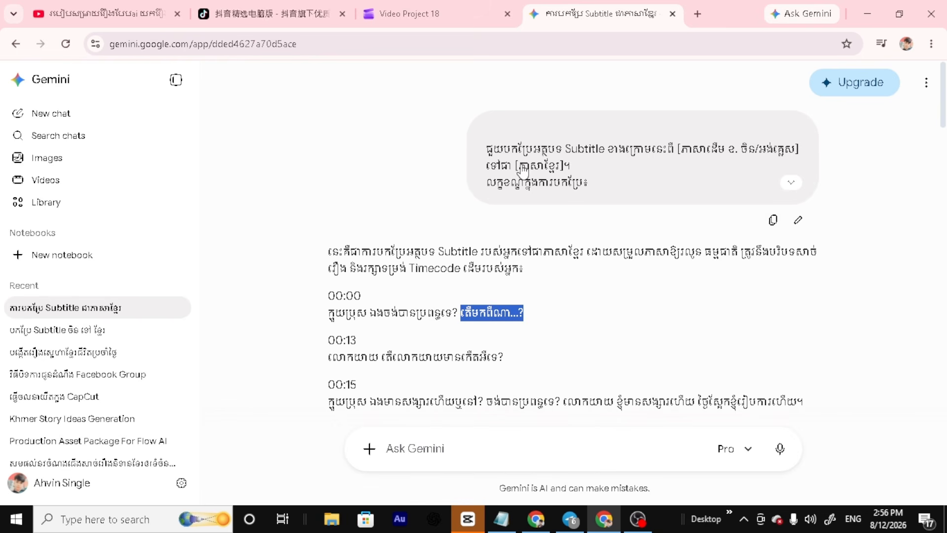
Add a second text-to-speech clip at 0:02 in the Clipchamp timeline and paste the copied Khmer sentence as its text
click(400, 13)
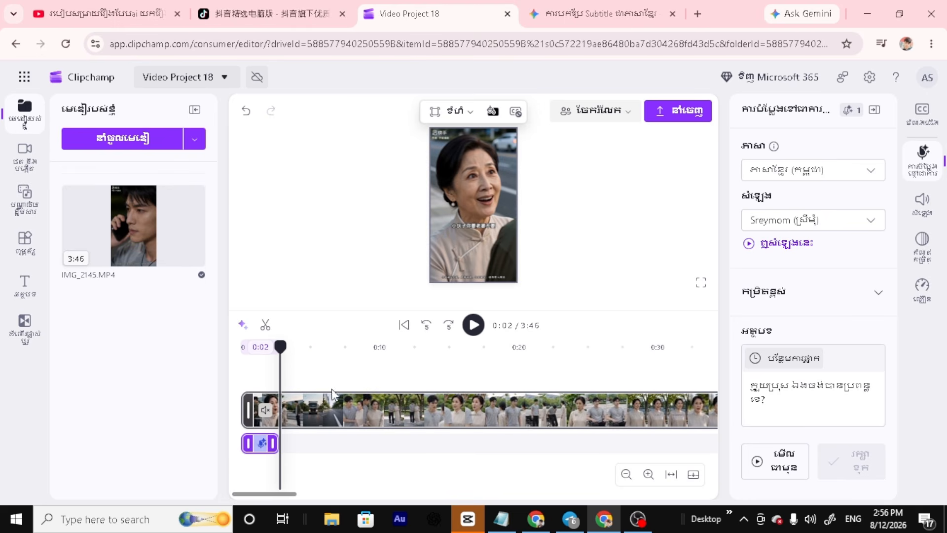
click(564, 433)
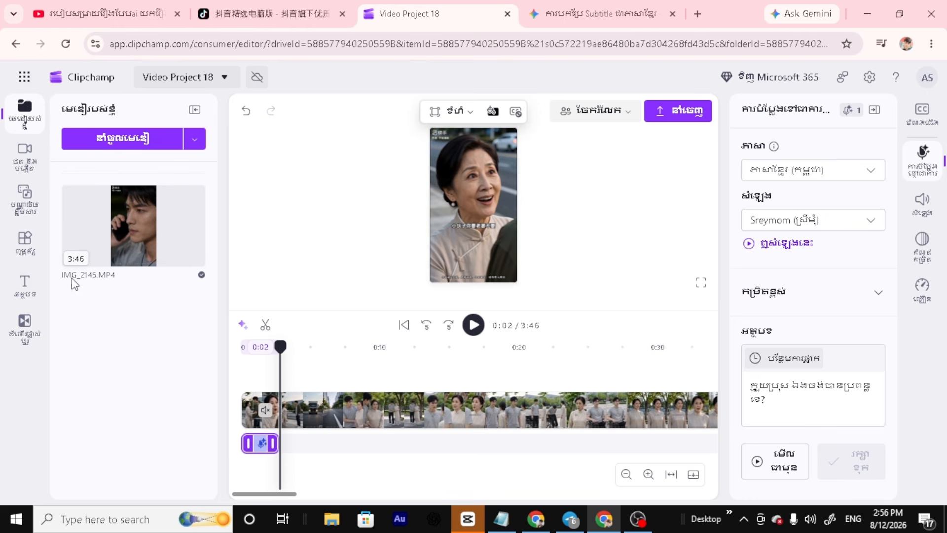
click(24, 153)
scroll(123, 419, down, 2)
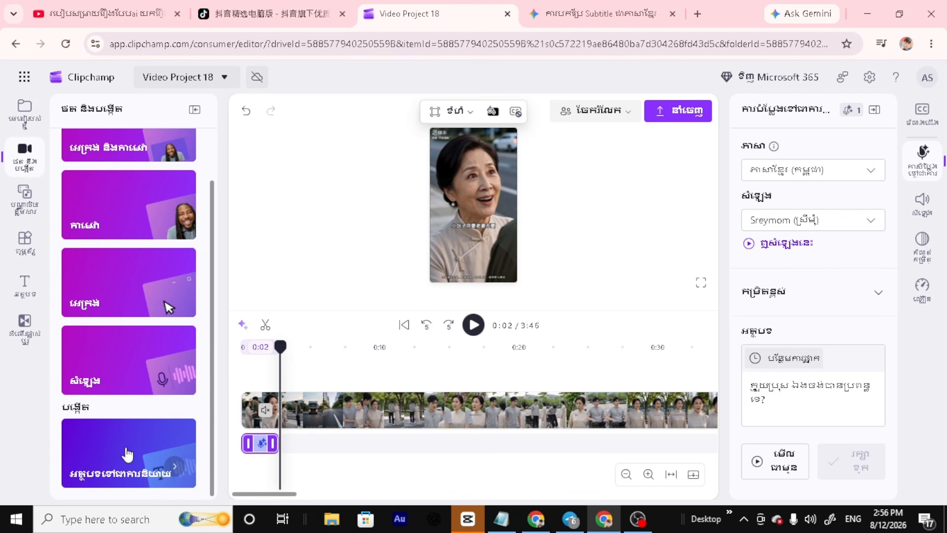
click(128, 453)
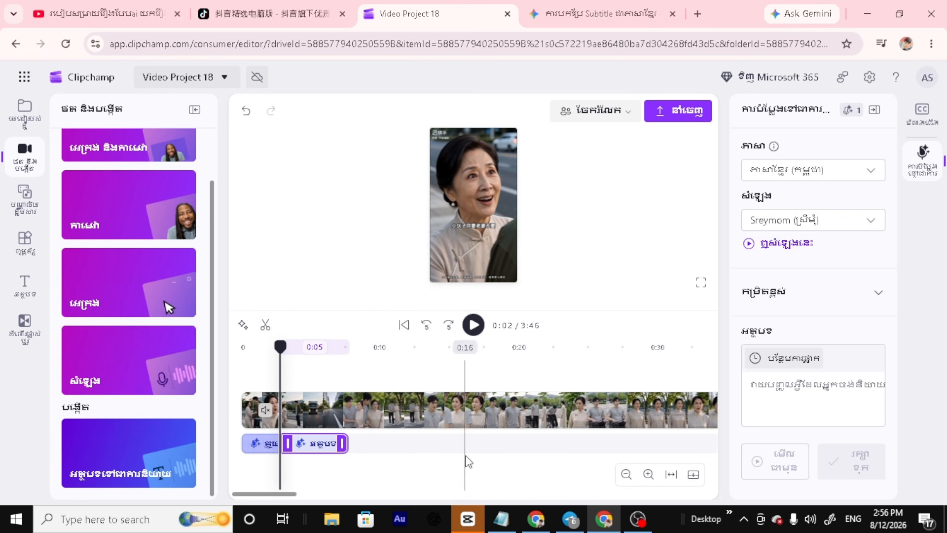
click(766, 392)
right_click(767, 393)
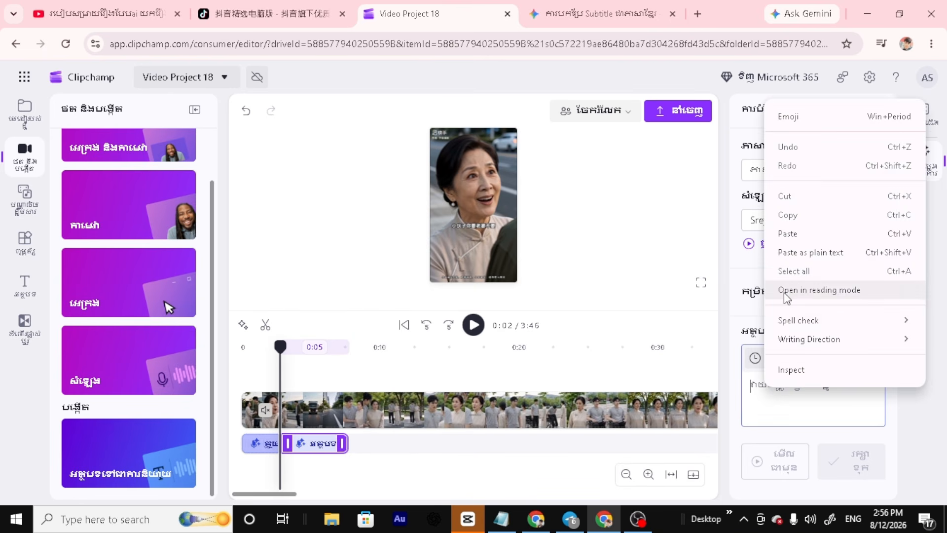
click(790, 233)
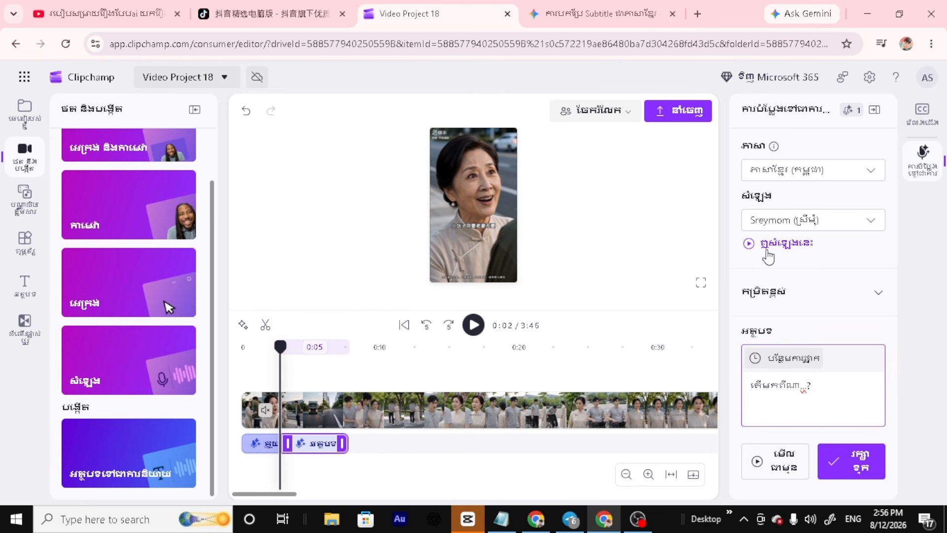
Save the second voiceover with the Khmer voice Piseth and play it back on the timeline
click(869, 219)
drag(877, 245, 883, 394)
click(795, 364)
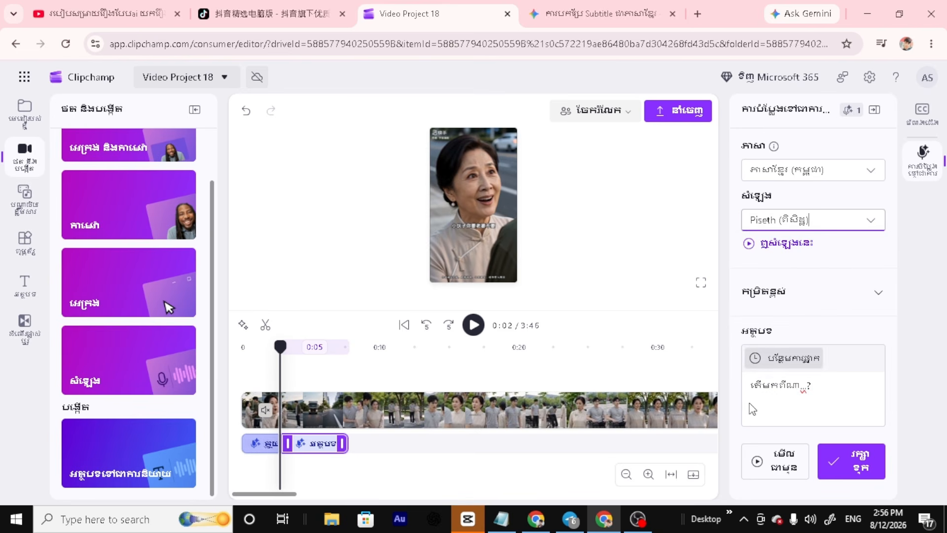
click(841, 461)
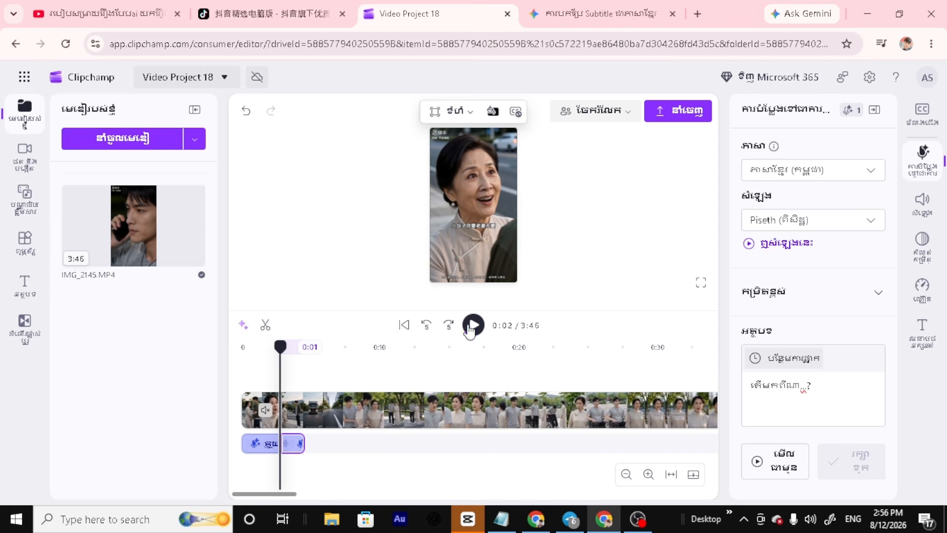
click(468, 327)
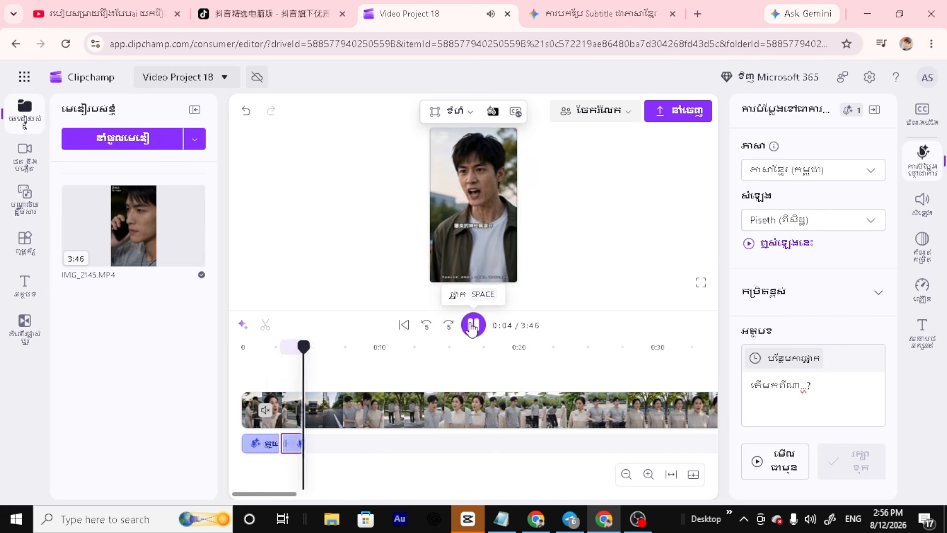
click(472, 326)
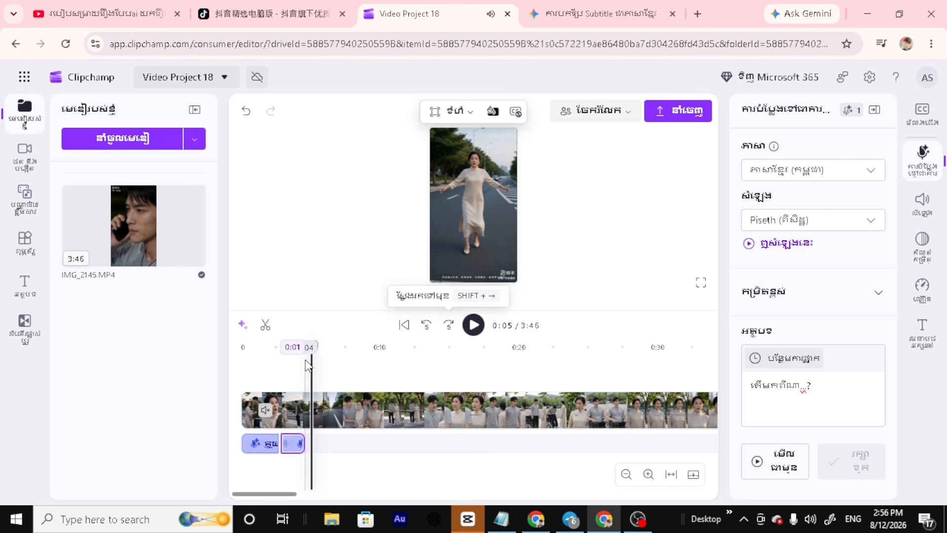
Move the playhead to 0:13 and add a third text-to-speech clip there
drag(312, 347, 423, 378)
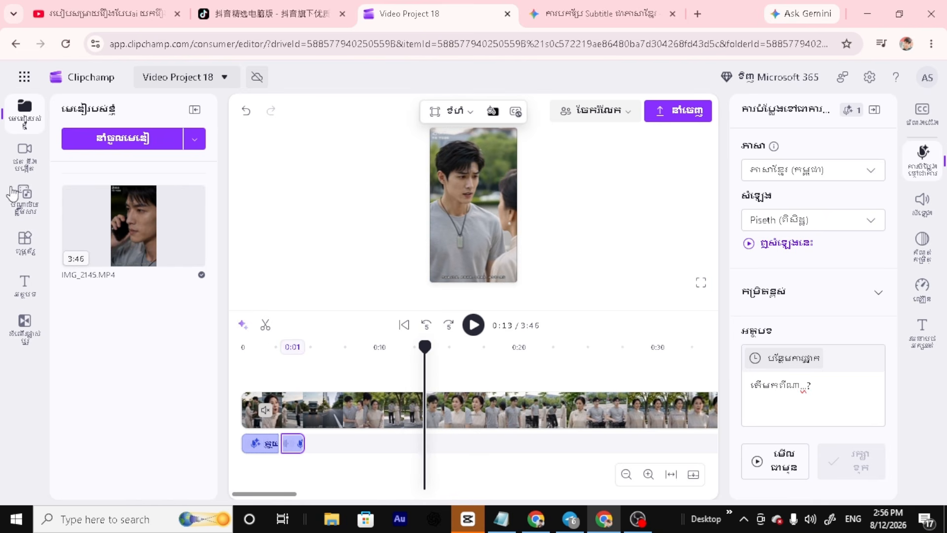
click(21, 157)
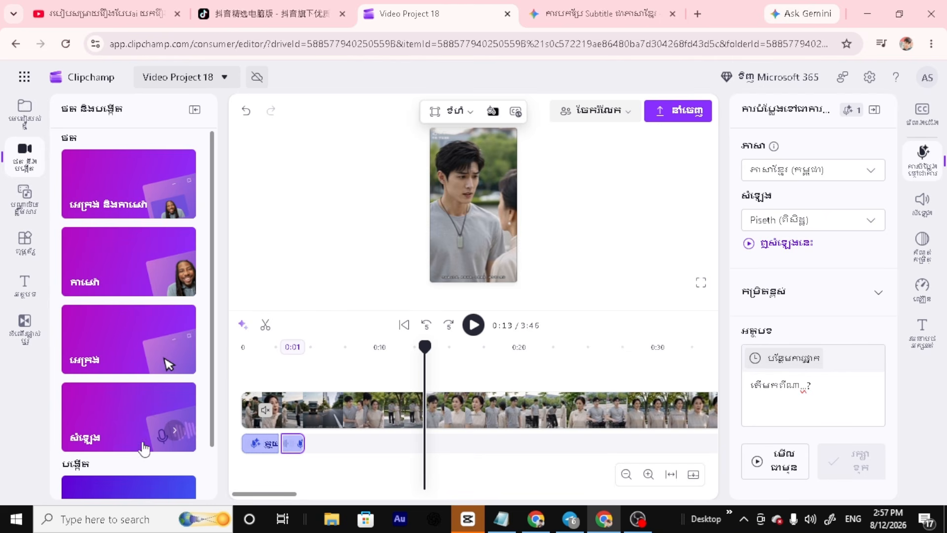
scroll(126, 458, down, 1)
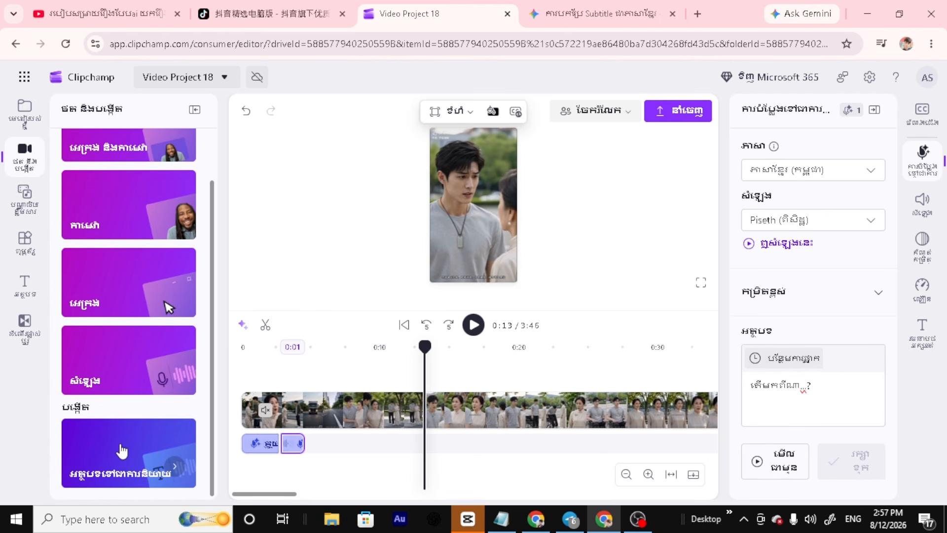
click(122, 450)
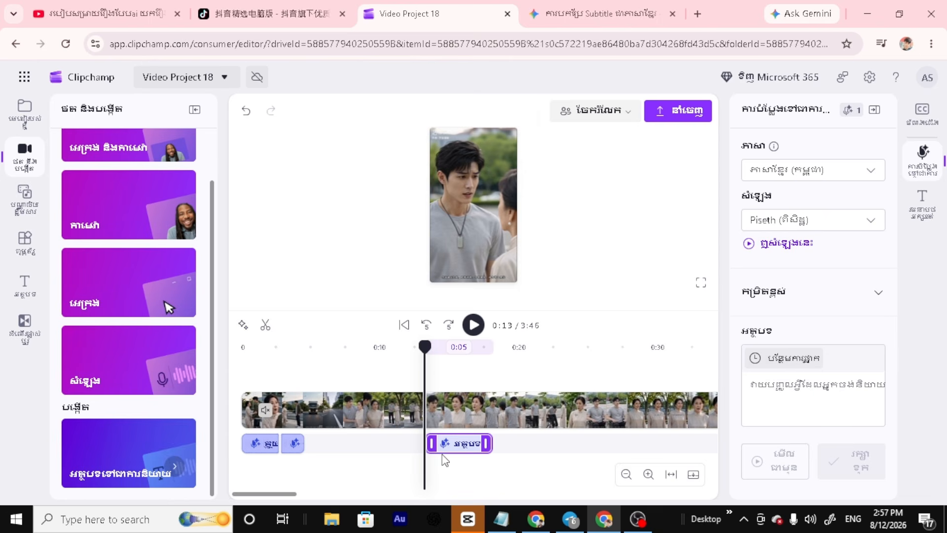
Switch to Gemini and copy the Khmer sentence of the 00:13 subtitle
click(563, 14)
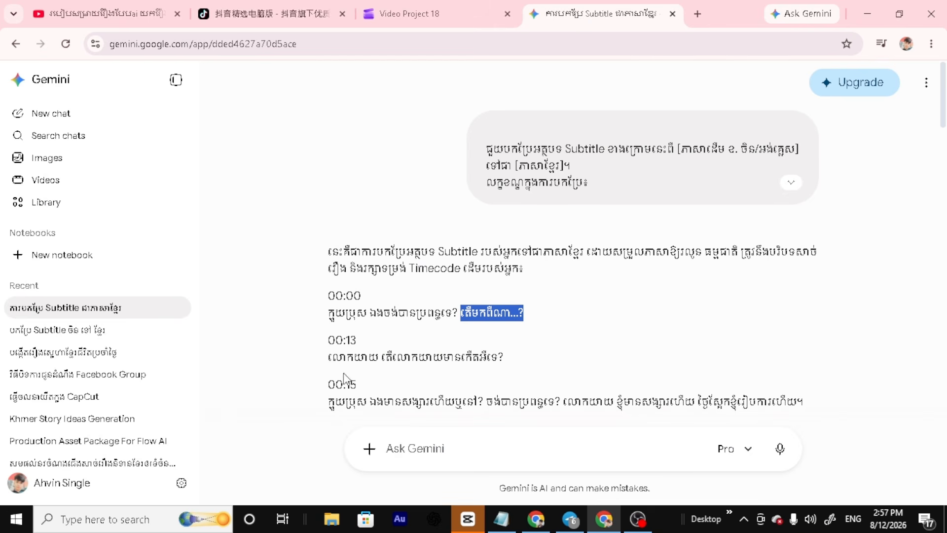
drag(327, 356, 517, 361)
right_click(487, 353)
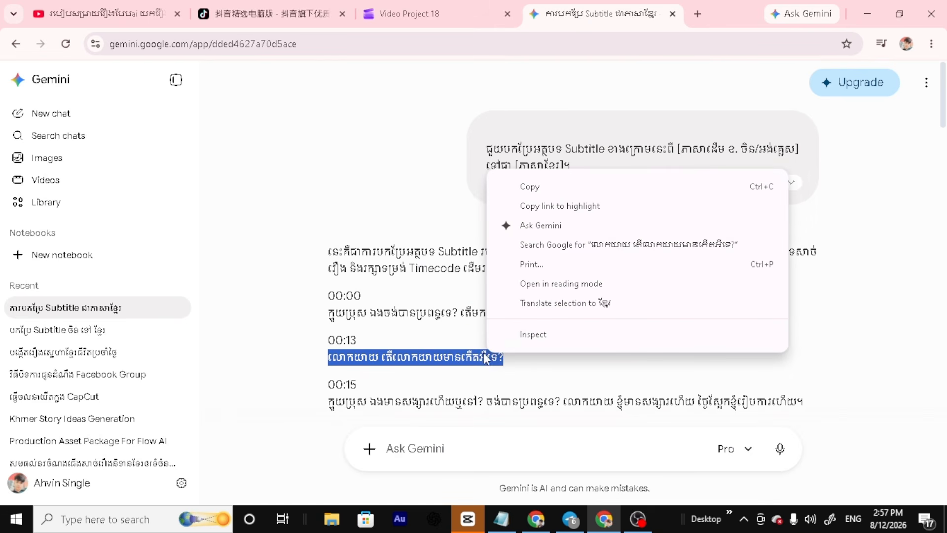
click(528, 185)
Switch to Clipchamp, paste the copied sentence into the text-to-speech clip at 0:13, and save it with the Khmer voice Piseth
click(489, 24)
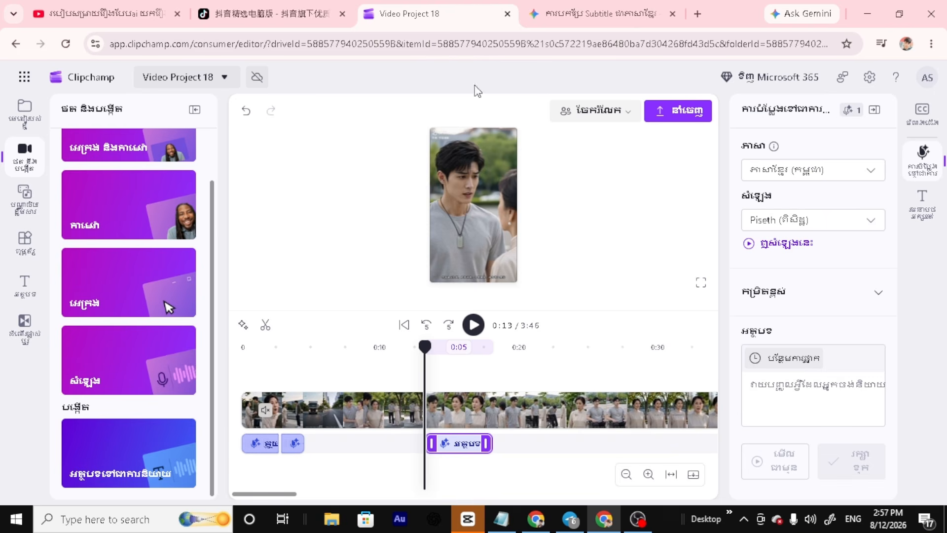
click(766, 399)
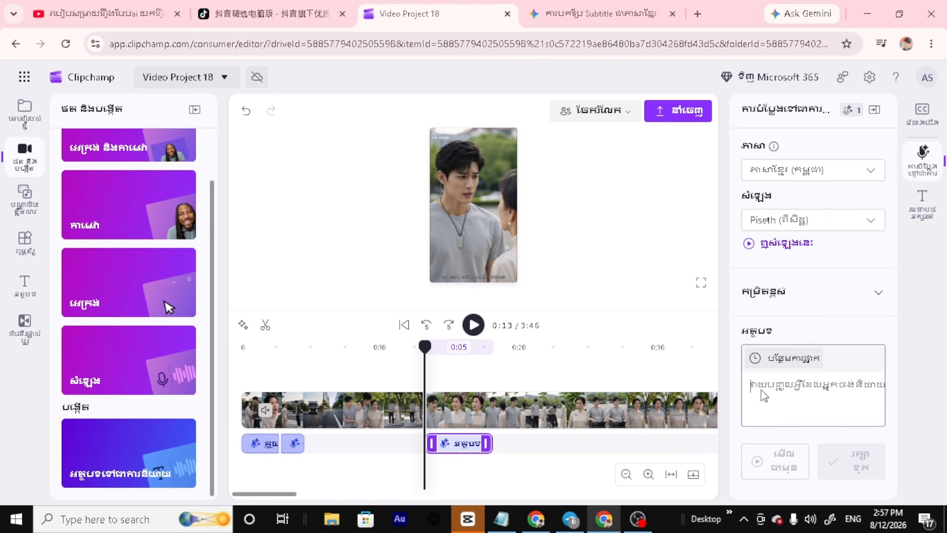
right_click(766, 399)
click(777, 239)
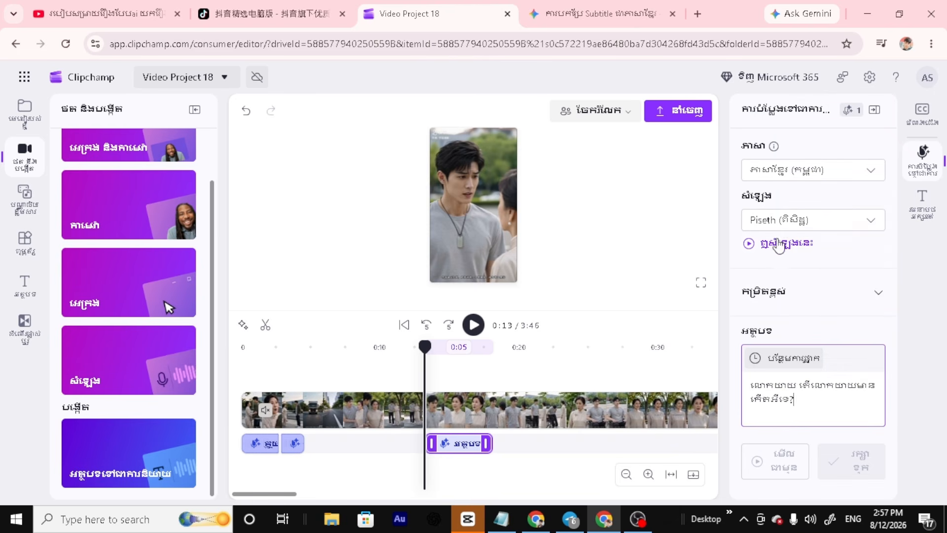
click(866, 221)
click(814, 427)
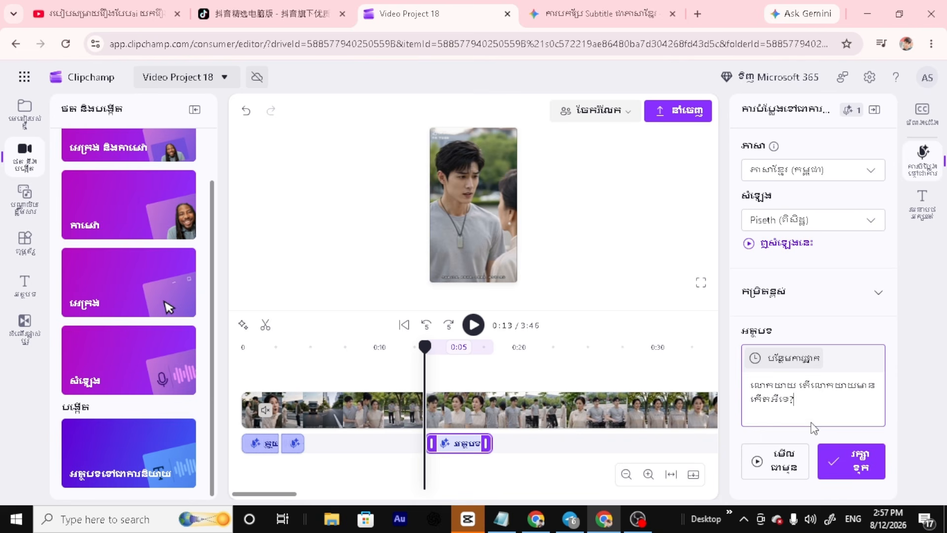
click(845, 458)
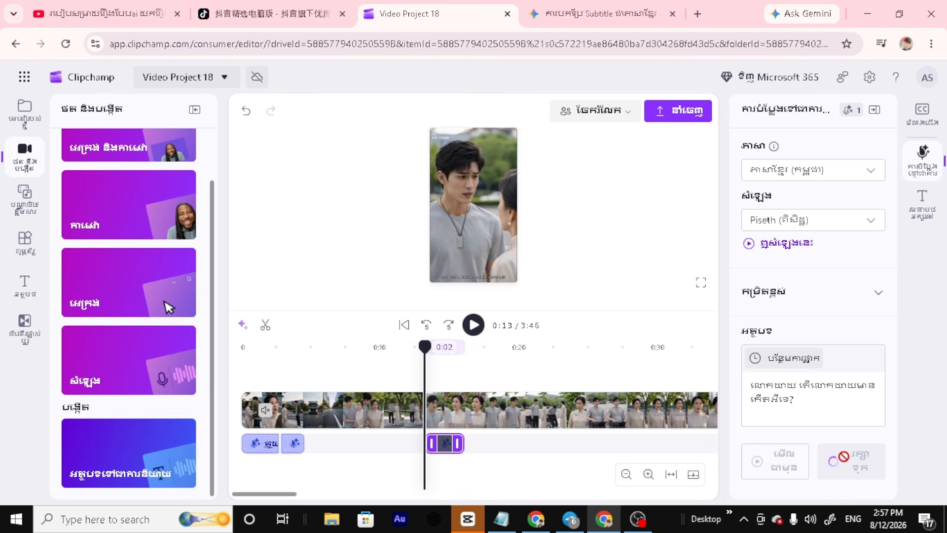
Play back the 0:13 voiceover, stop at 0:15, and add a fourth text-to-speech clip there
click(473, 325)
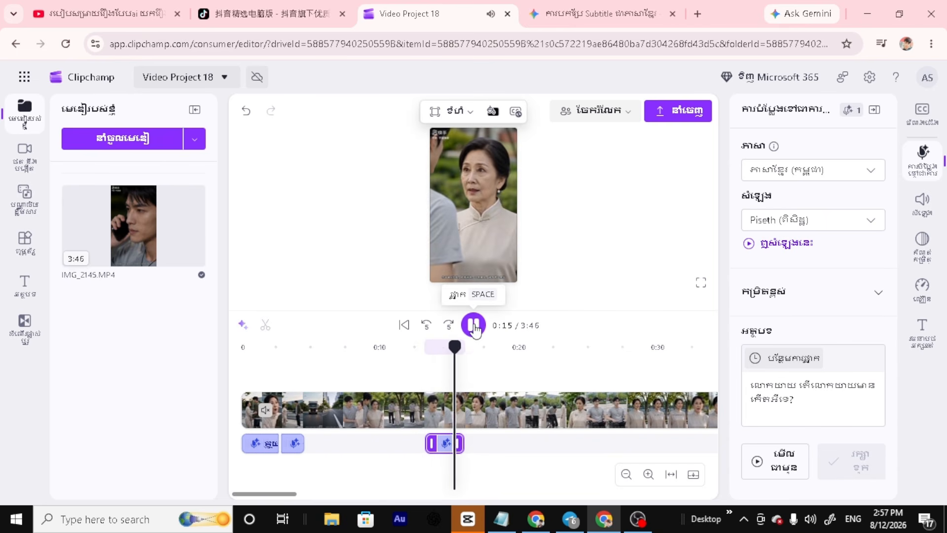
click(474, 325)
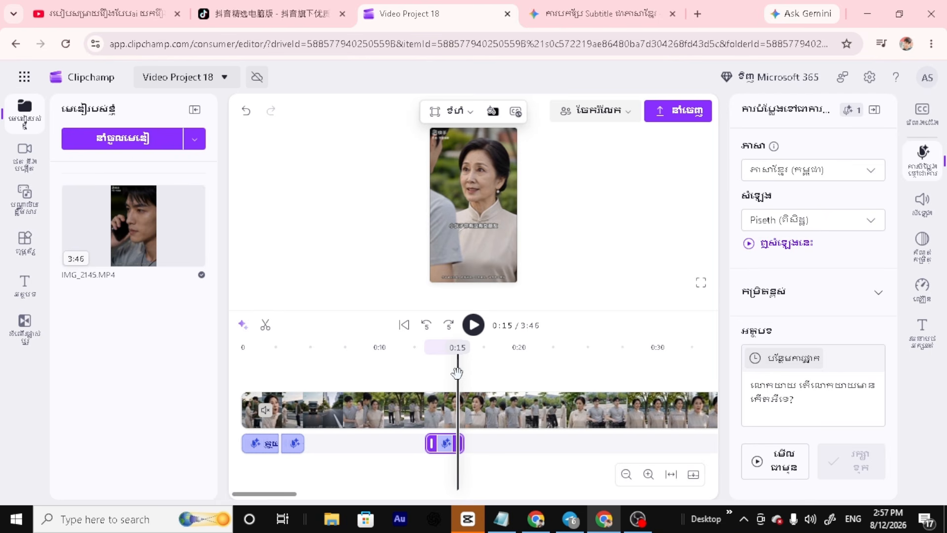
click(20, 157)
scroll(148, 345, down, 2)
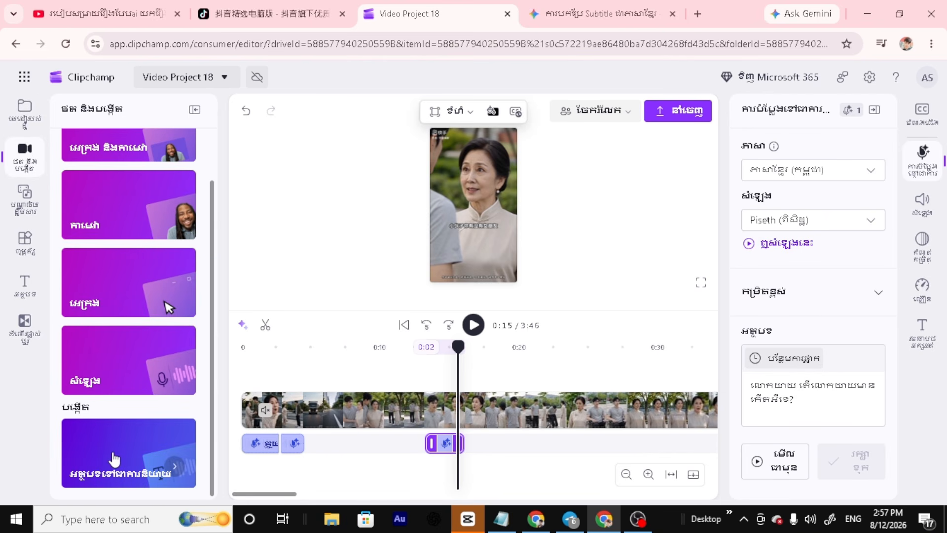
Switch to Gemini and copy the first two Khmer questions of the 00:15 subtitle
click(586, 15)
drag(328, 400, 565, 405)
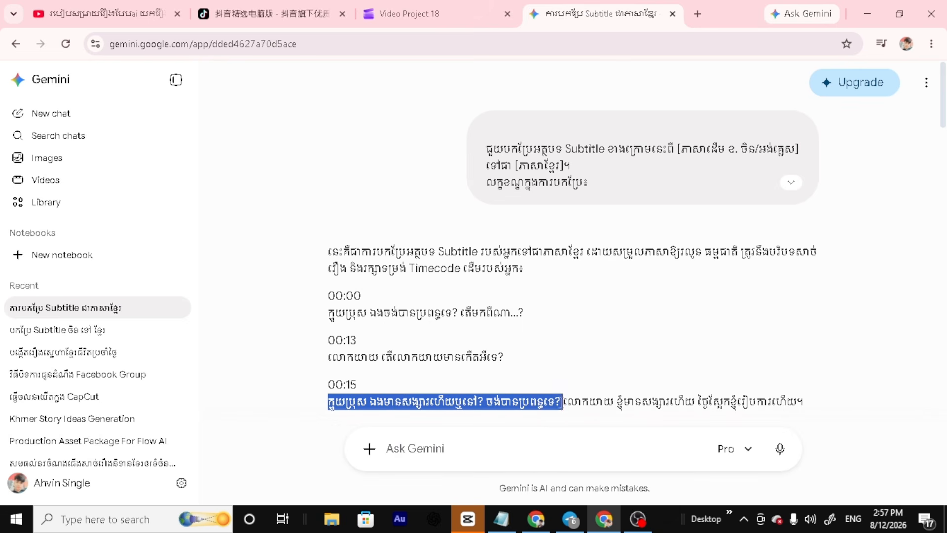
right_click(542, 404)
click(572, 233)
Switch to Clipchamp and paste the copied questions as the text of the text-to-speech clip at 0:15
click(469, 15)
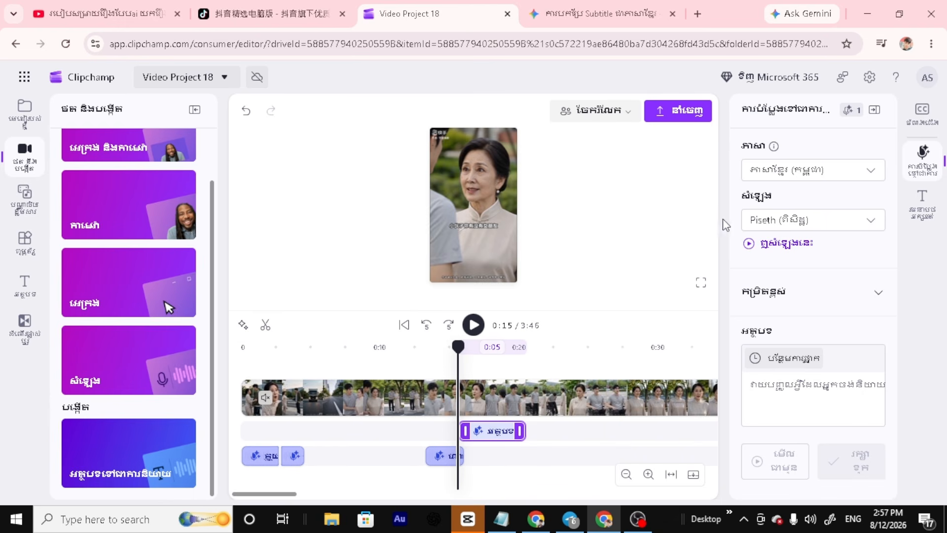
right_click(759, 383)
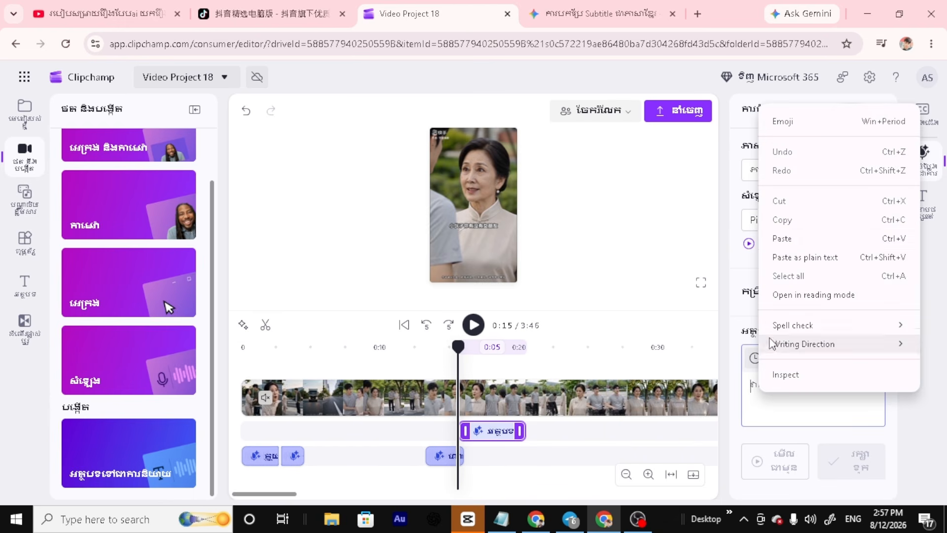
click(789, 239)
Set the clip's voice to the Khmer voice Sreymom, save the voiceover, and play it back on the timeline
click(871, 222)
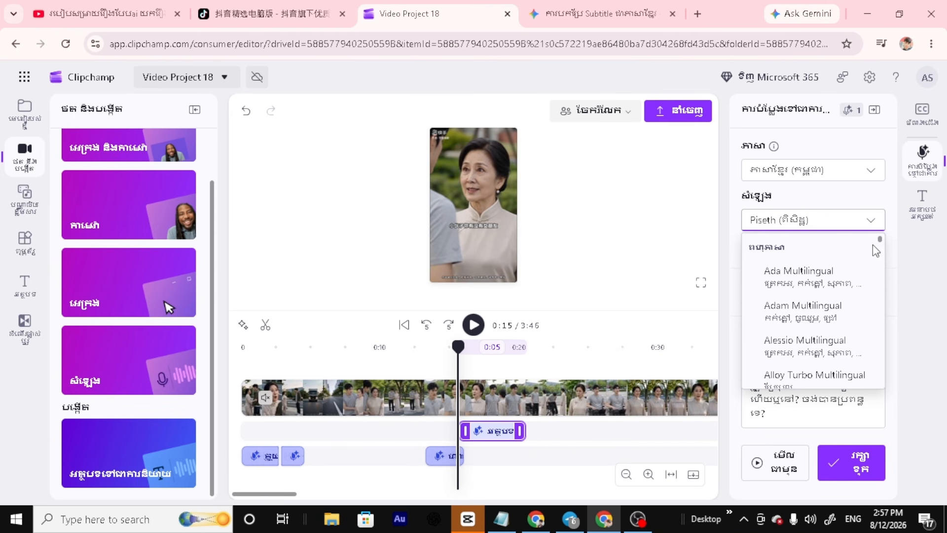
drag(884, 237, 891, 395)
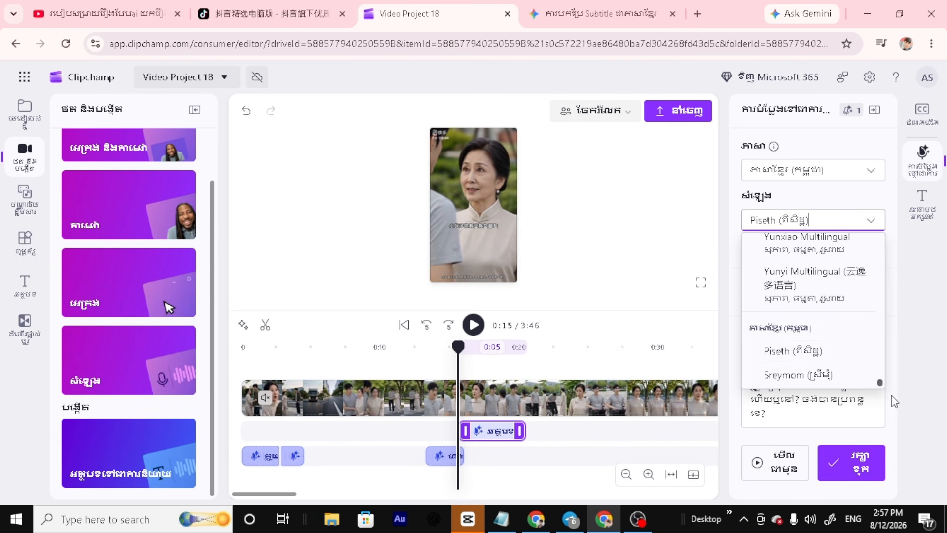
click(834, 375)
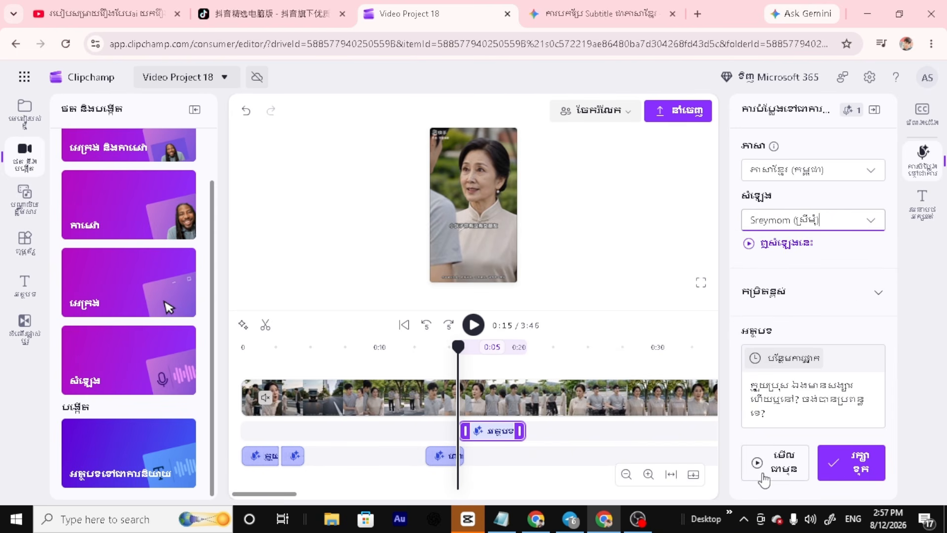
click(844, 473)
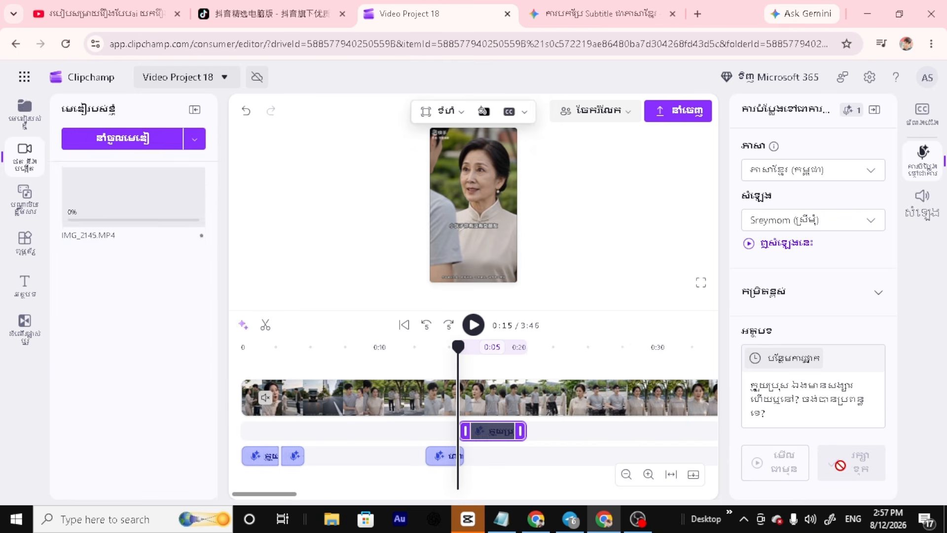
click(473, 326)
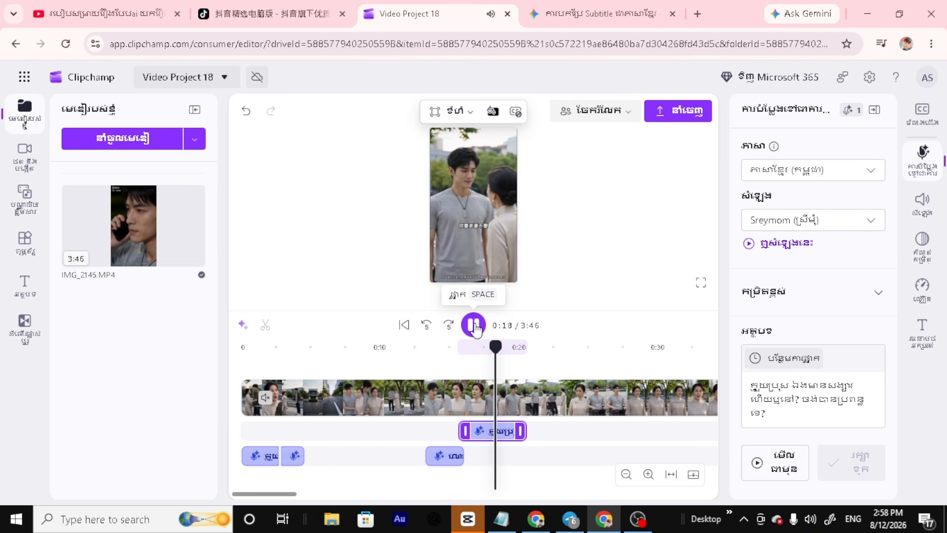
click(473, 325)
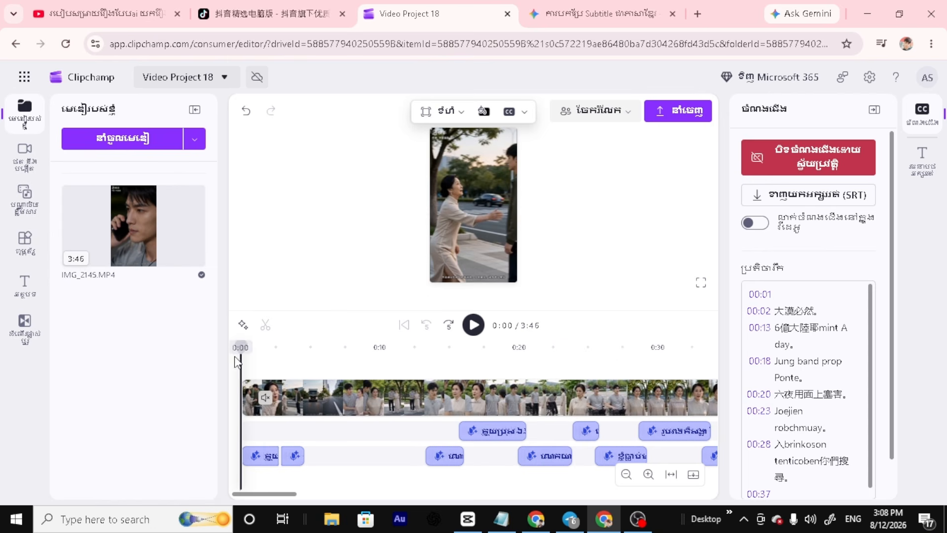
Export the dubbed project as audio only, in .m4a format, with the file name Video Project 18
drag(241, 349, 437, 385)
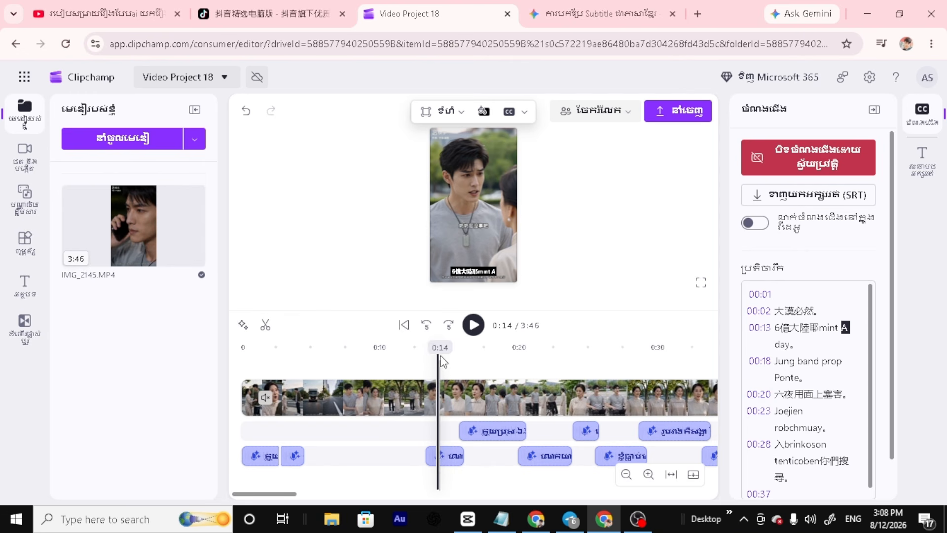
drag(457, 368, 523, 376)
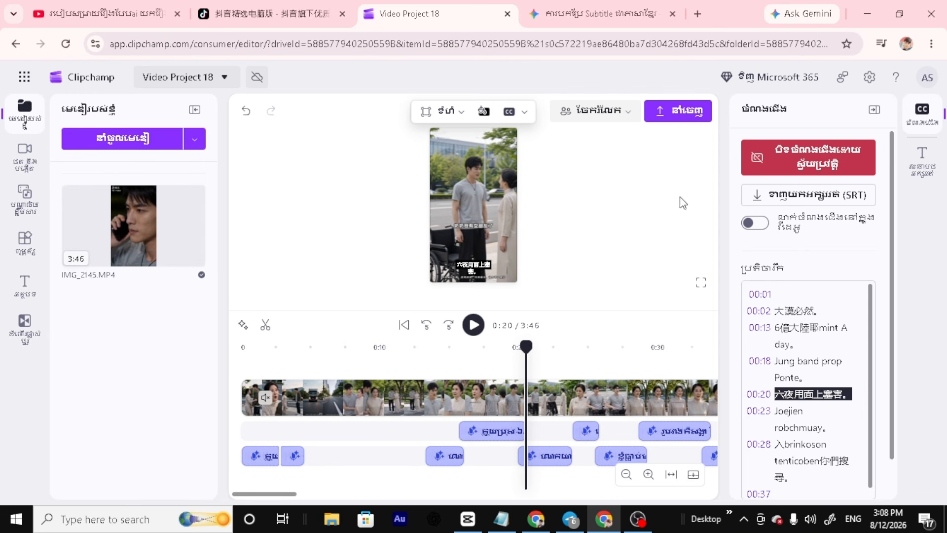
click(668, 119)
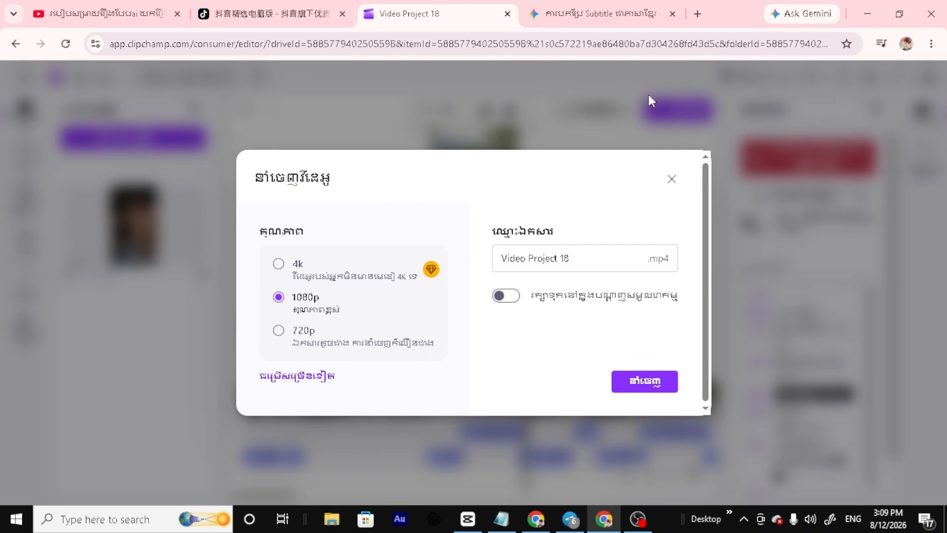
click(310, 376)
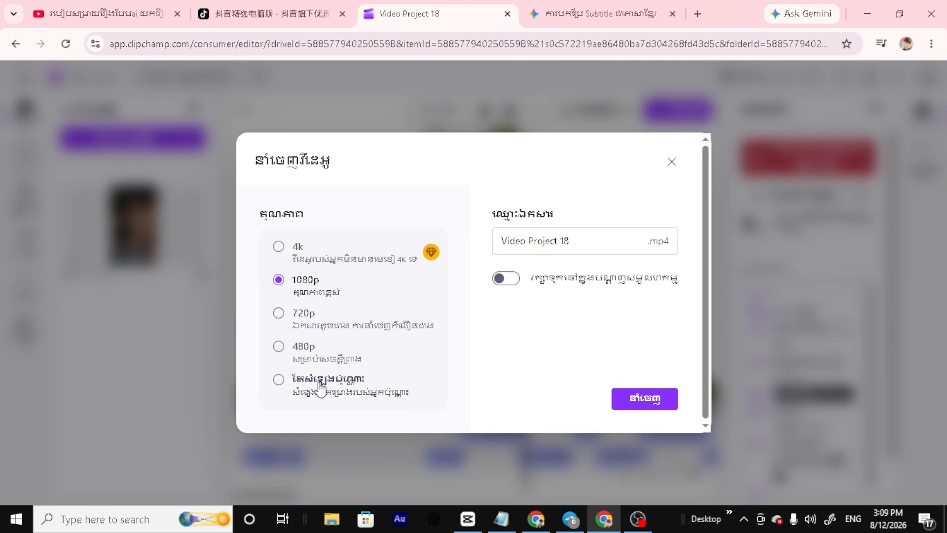
click(278, 380)
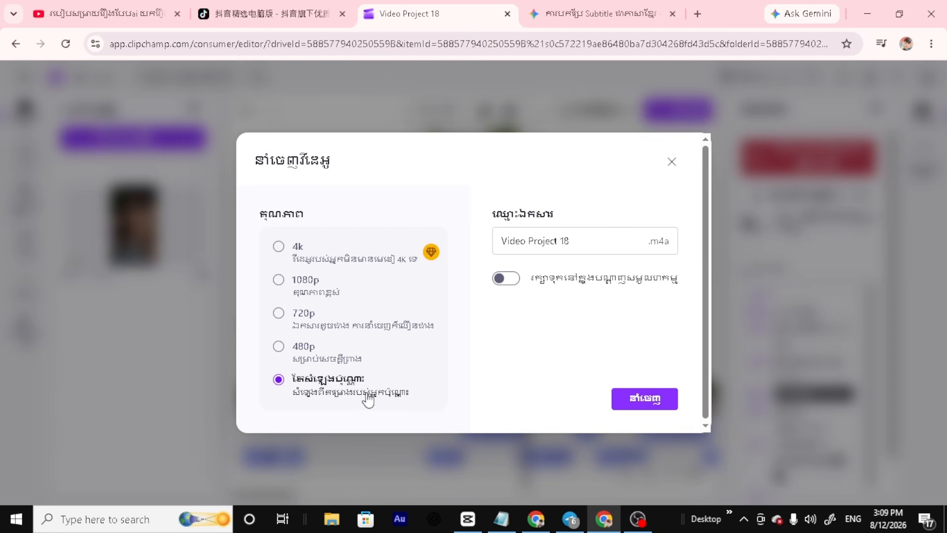
click(634, 396)
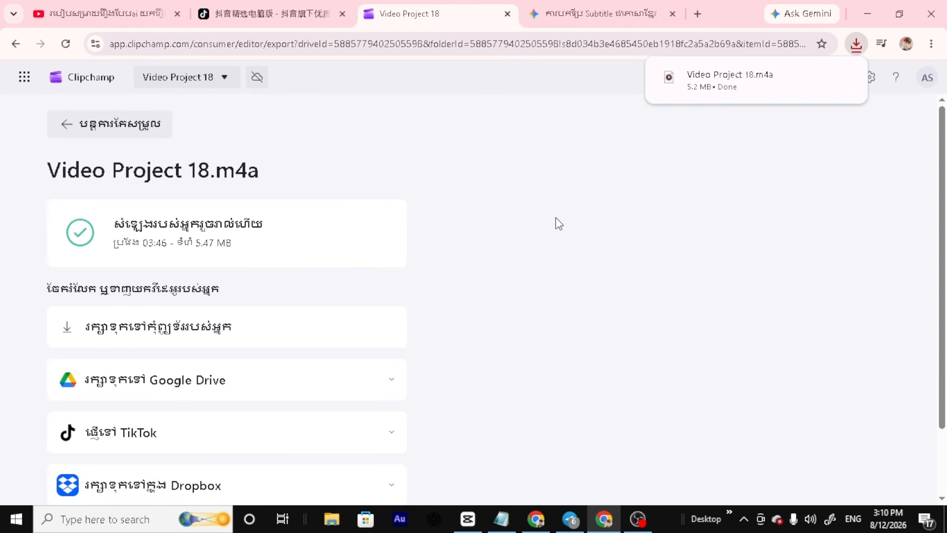
Switch to CapCut, import the exported Khmer audio as extracted audio, and place it at the start of the timeline under IMG_2145.MP4
click(467, 522)
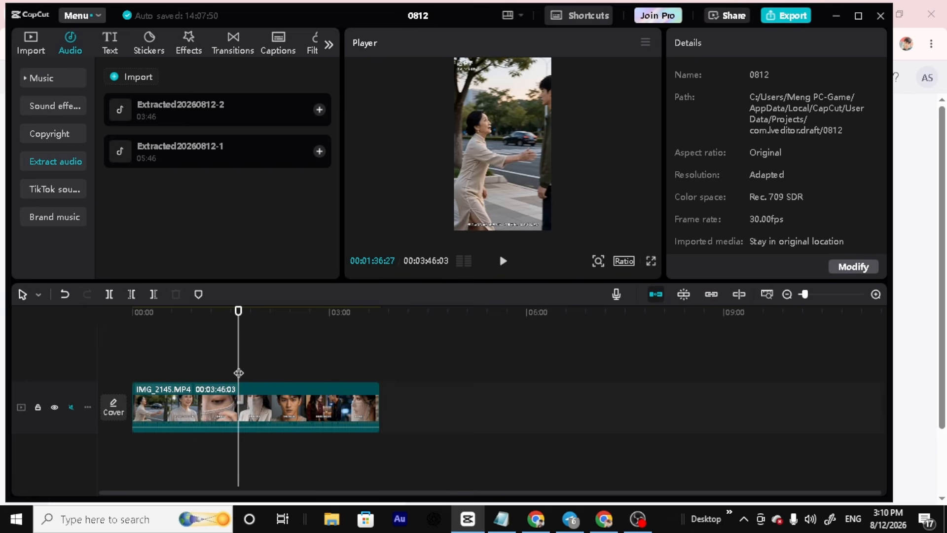
drag(222, 377, 123, 376)
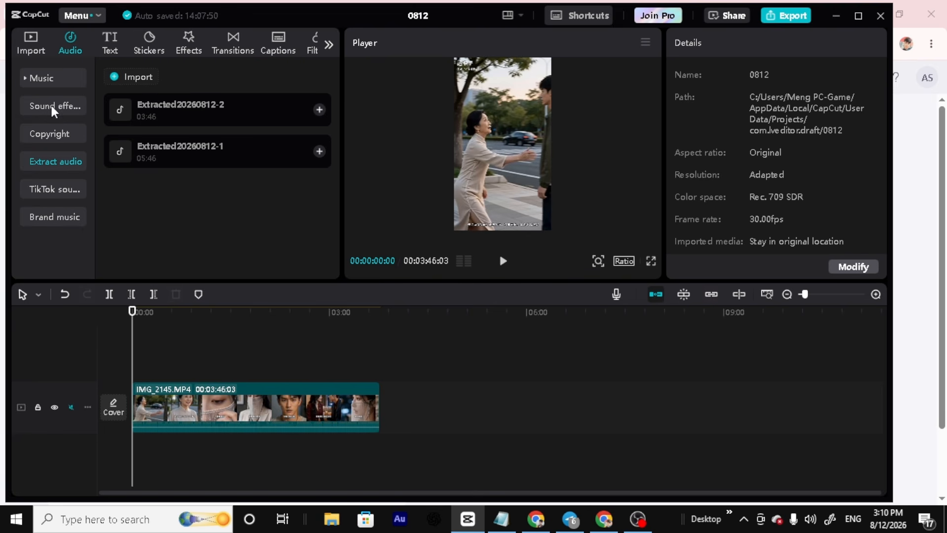
click(108, 74)
double_click(173, 104)
drag(172, 104, 122, 438)
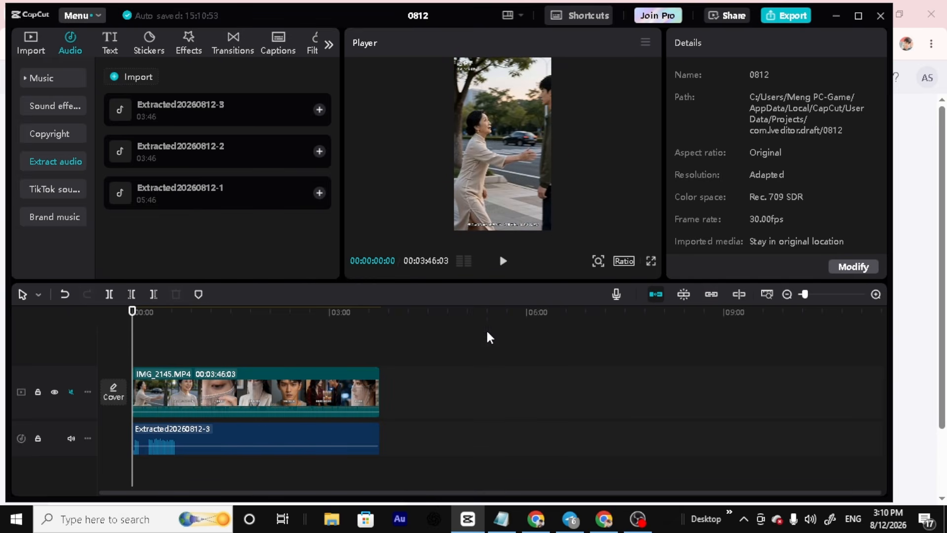
click(503, 261)
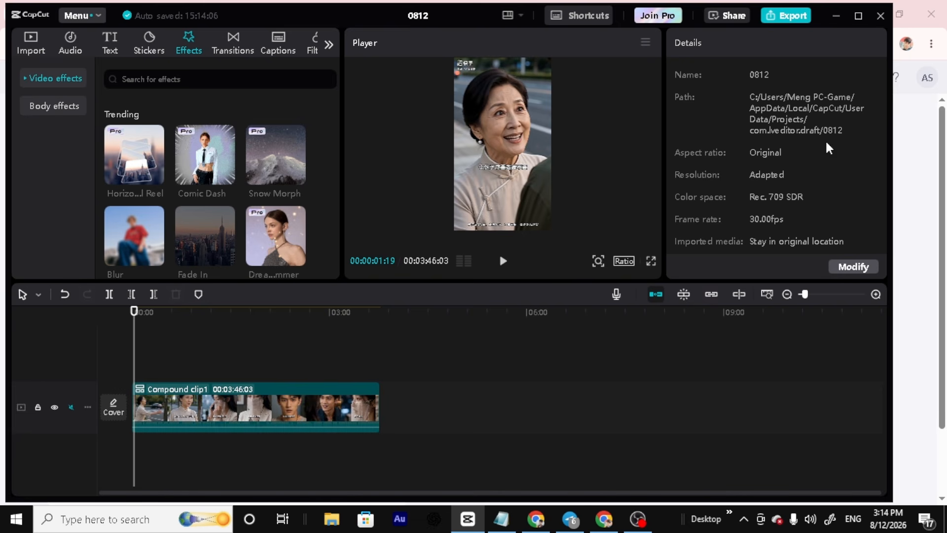
Crop the compound clip with a free ratio to cut off the logo strip along its upper edge and the small text along its lower edge
click(264, 414)
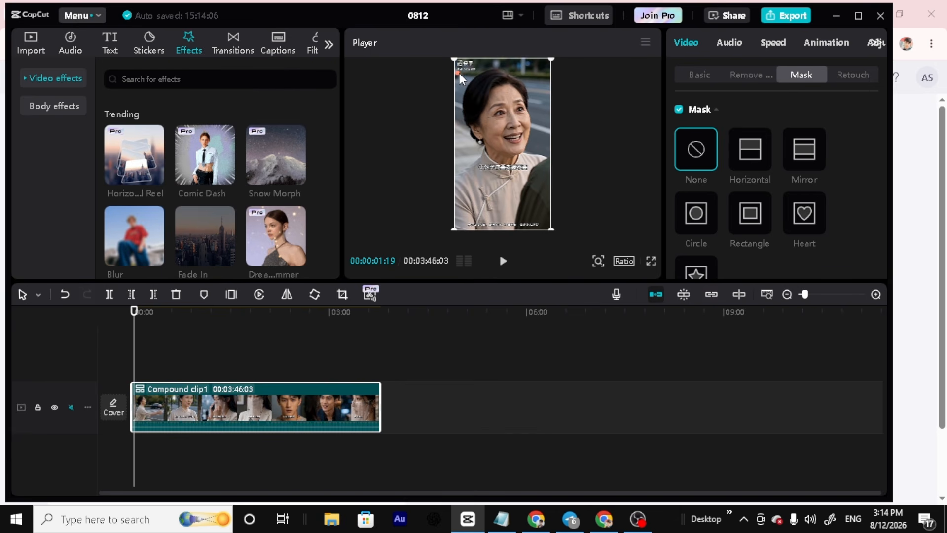
click(342, 293)
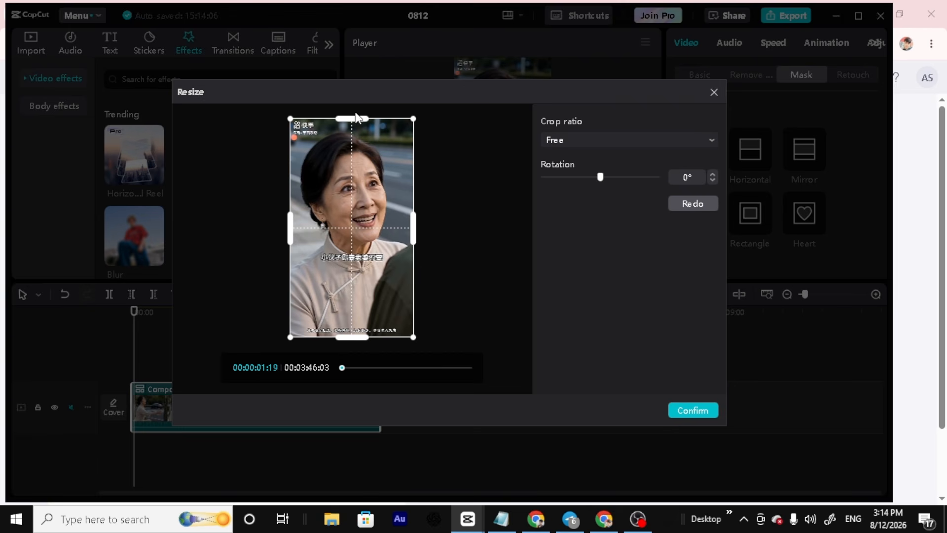
drag(351, 120, 350, 140)
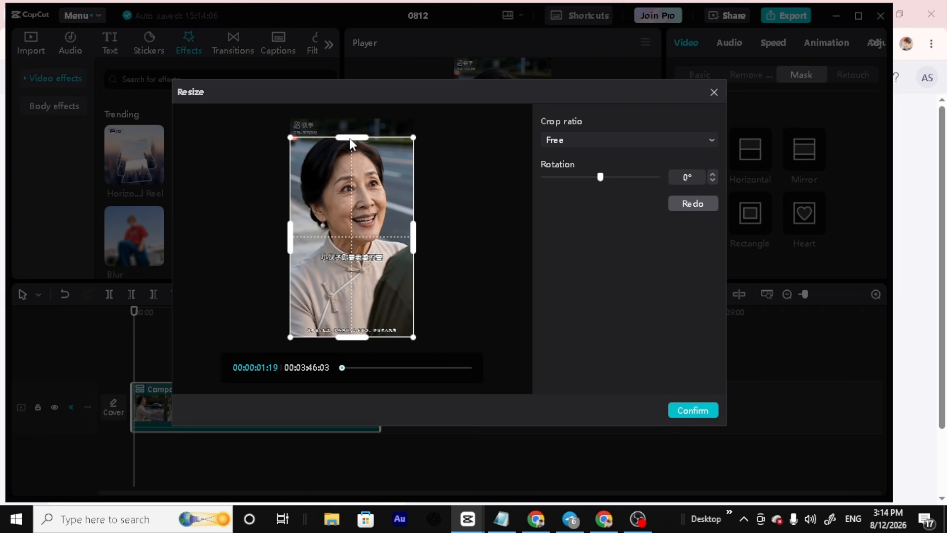
drag(357, 338, 357, 323)
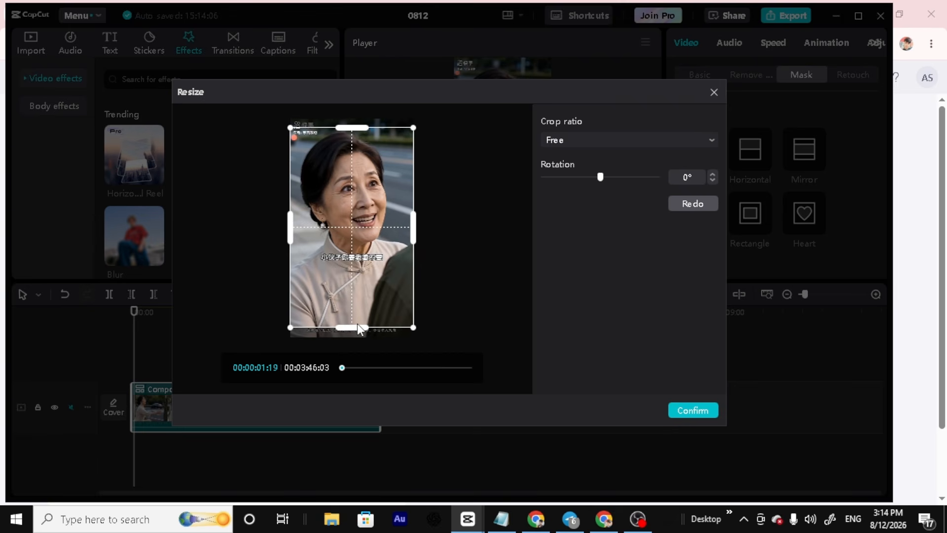
drag(346, 121, 347, 133)
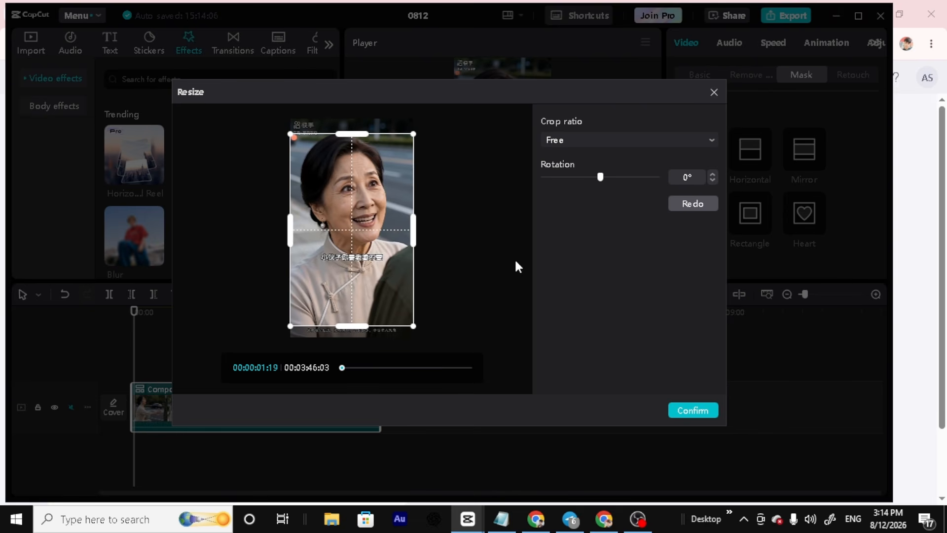
click(692, 410)
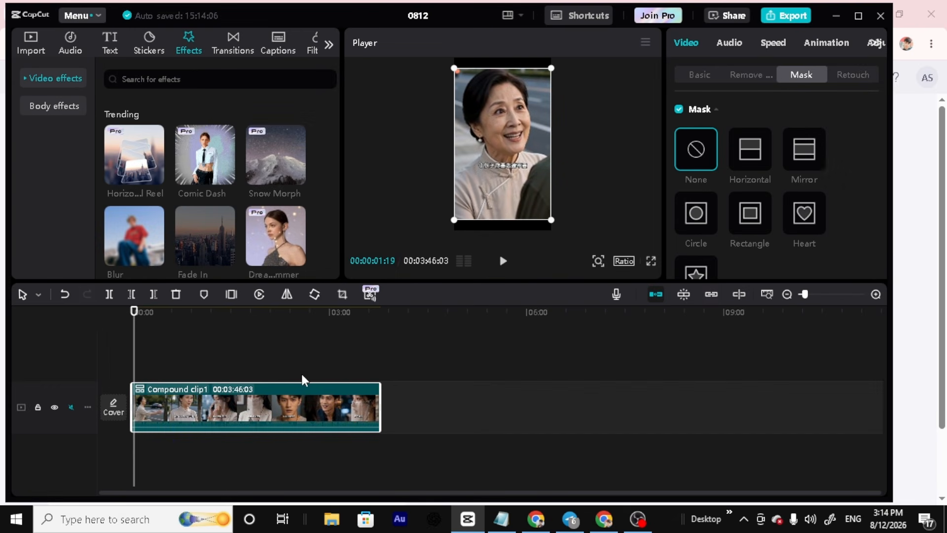
Set the project's aspect ratio to 4:3 and check the picture at about 00:01:07
click(622, 261)
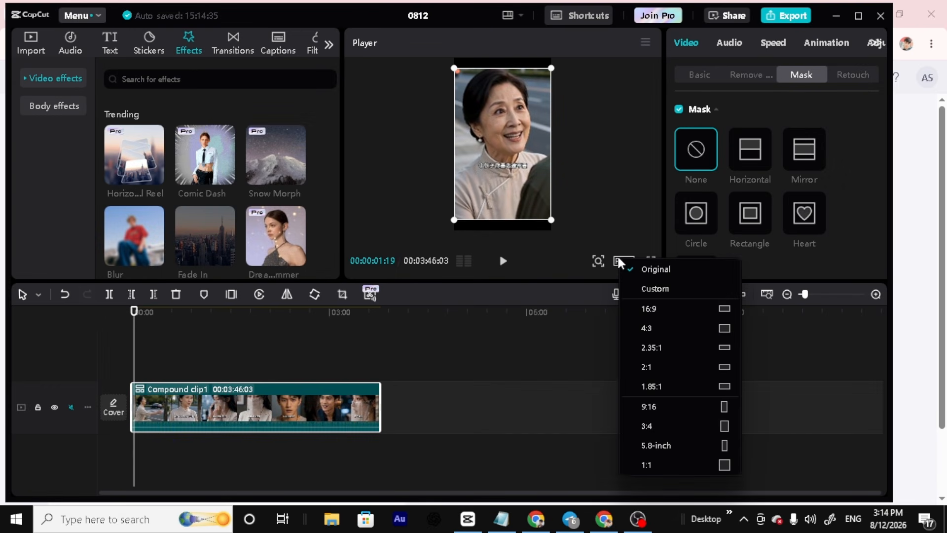
click(649, 329)
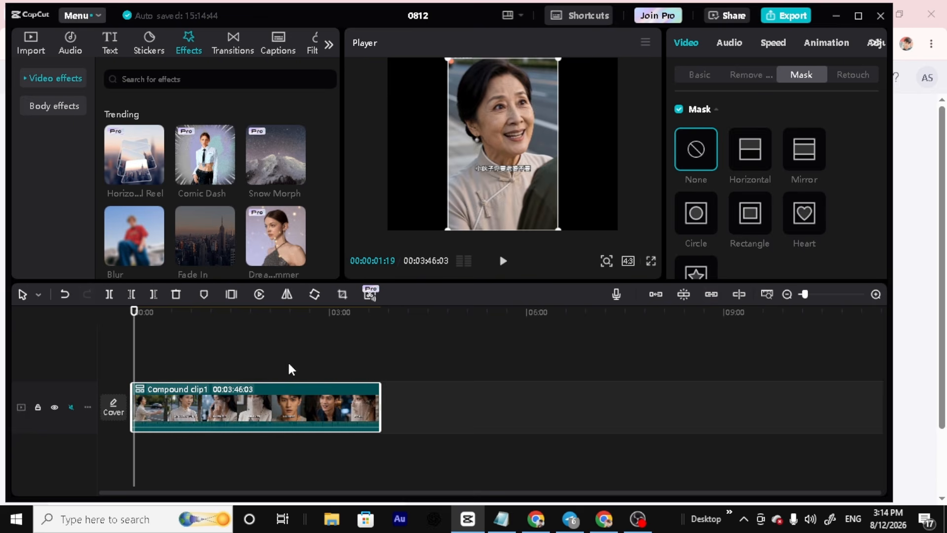
drag(291, 368, 206, 365)
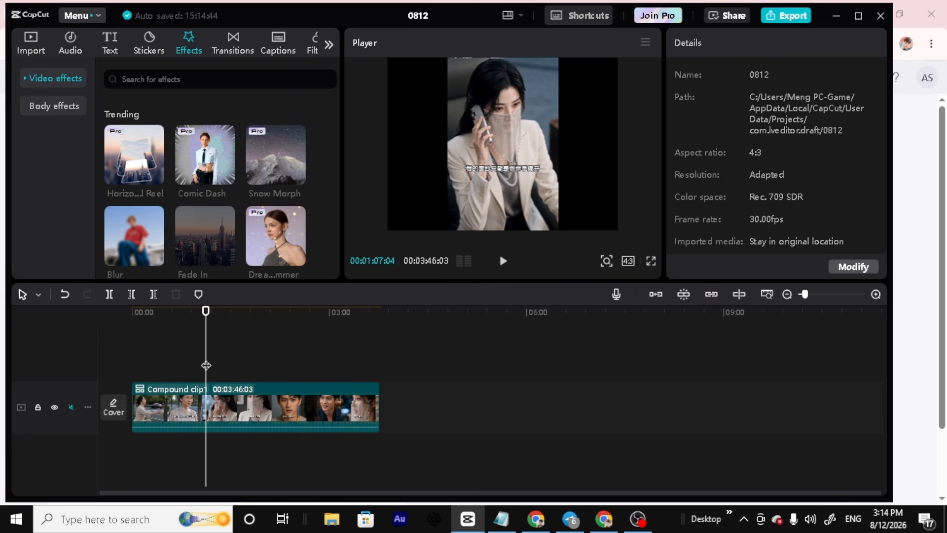